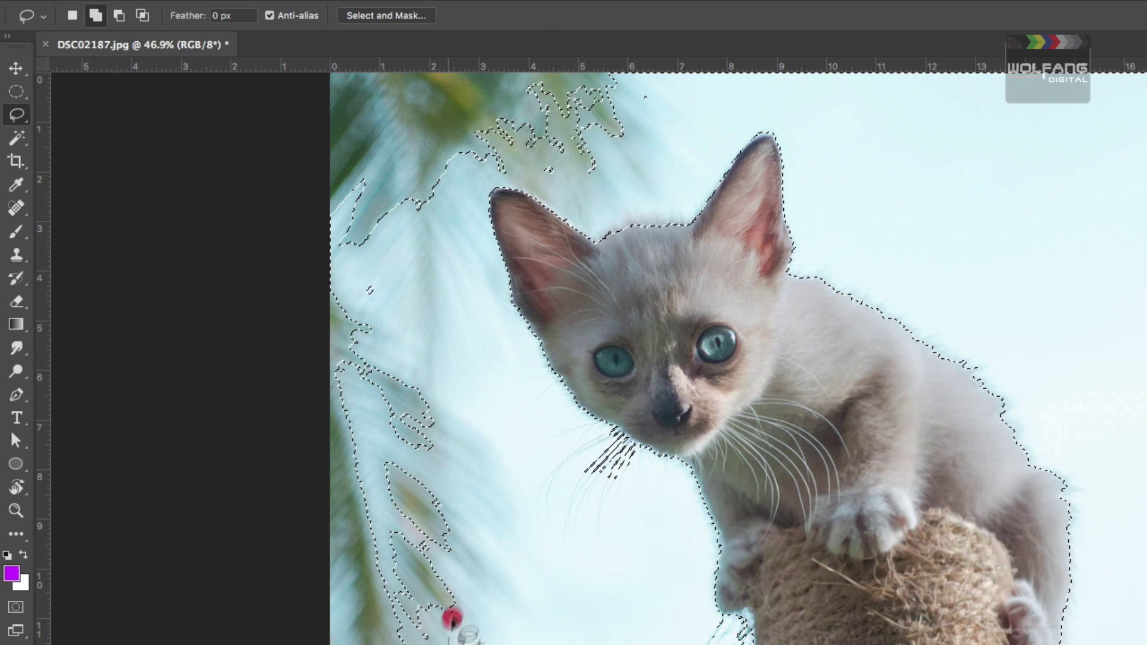
- Add the unselected palm-leaf areas beside and above the kitten to the background selection with the Lasso tool
mouse_move(591, 178)
left_mouse_down()
mouse_move(714, 124)
mouse_move(707, 73)
left_mouse_up()
left_click_drag(347, 53, 173, 636)
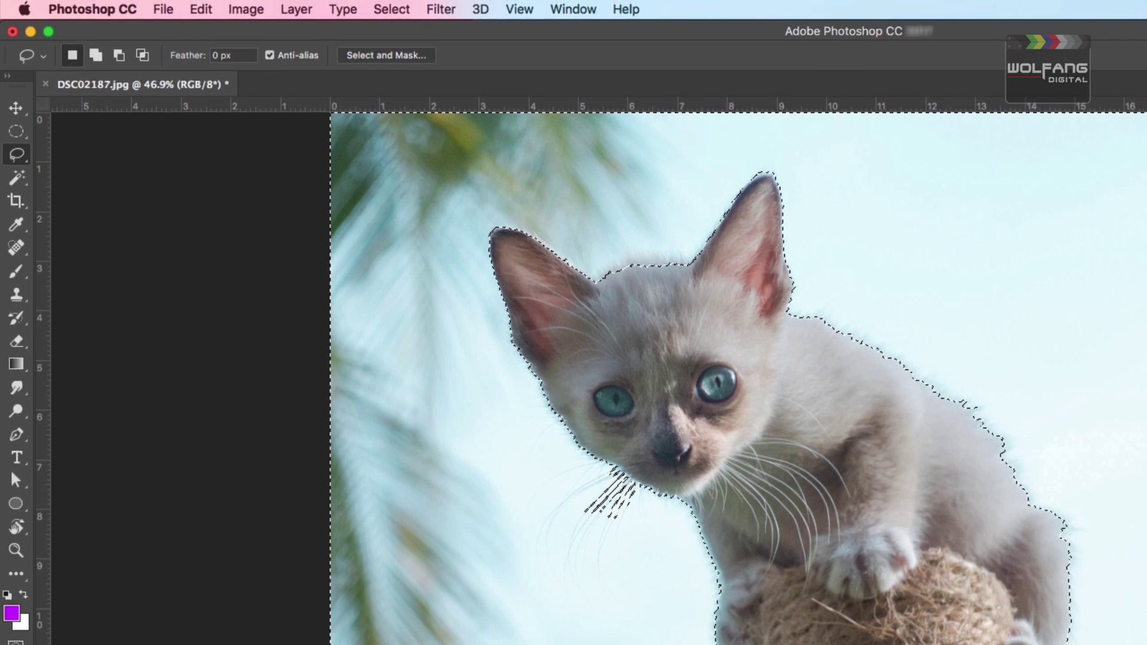
- Open the background selection in Select and Mask and invert it to keep the kitten and the post
left_click(391, 9)
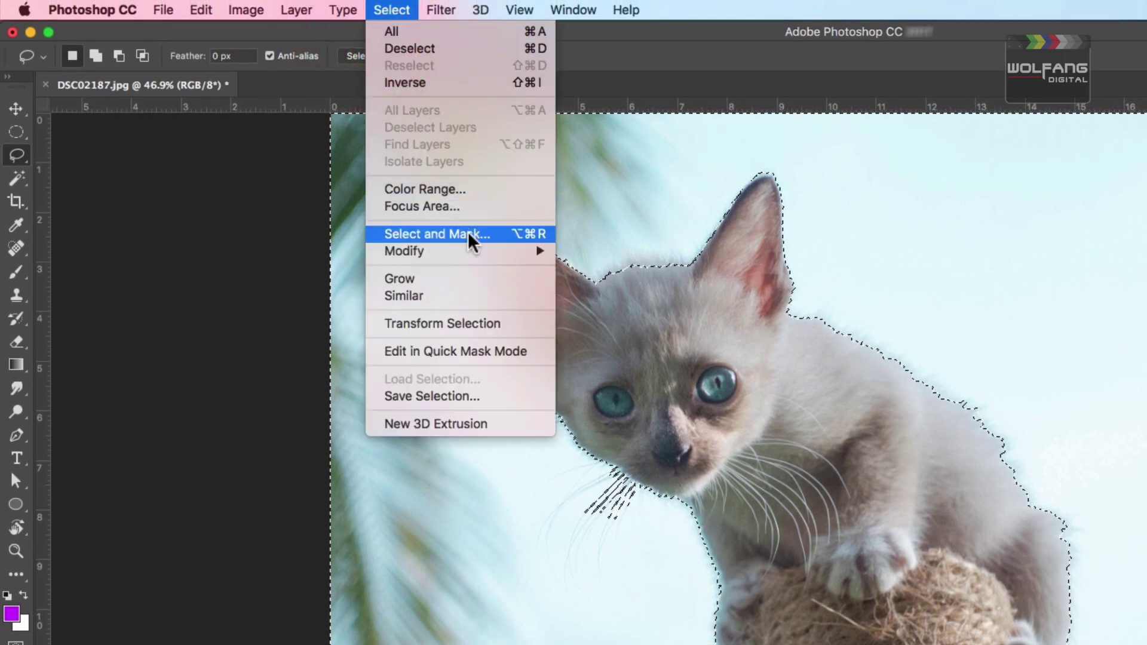
left_click(503, 234)
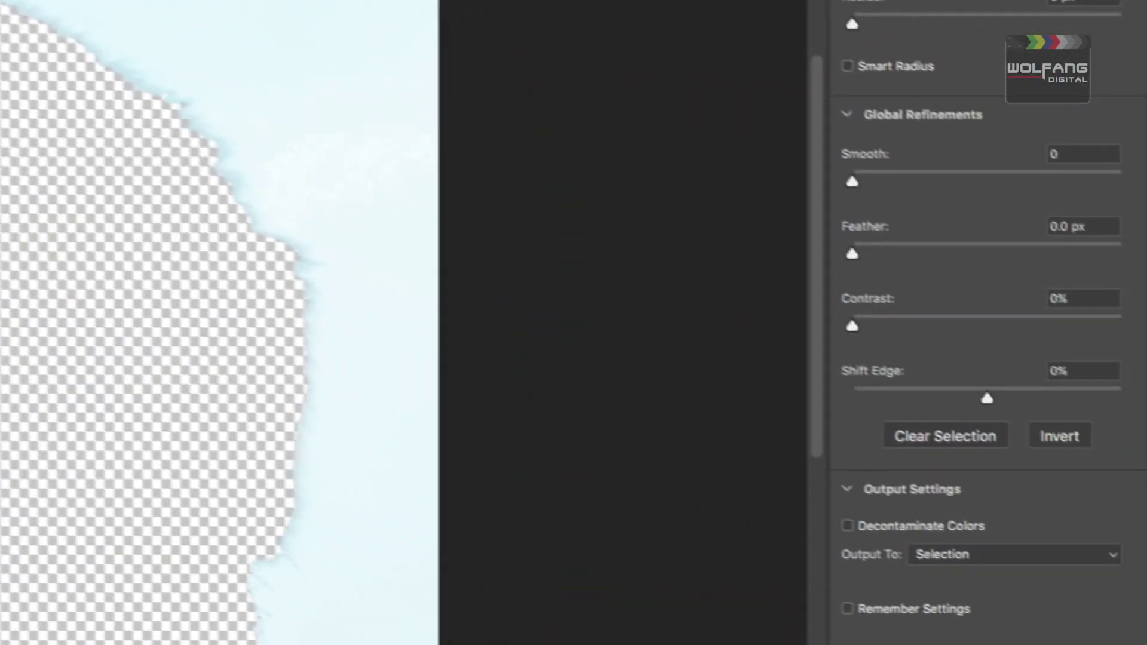
left_click(1037, 432)
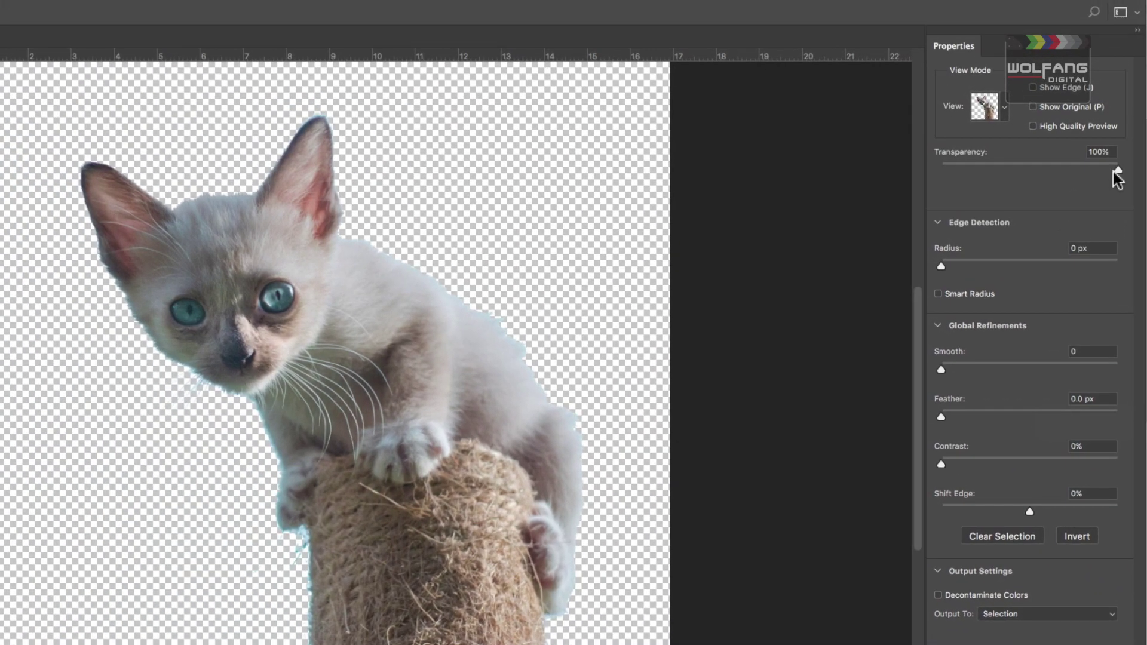
- Refine the kitten's edge with a 19 px radius and 1.2 px feather, and output the result to a Layer Mask
left_click_drag(847, 271, 862, 270)
left_click_drag(952, 407, 950, 405)
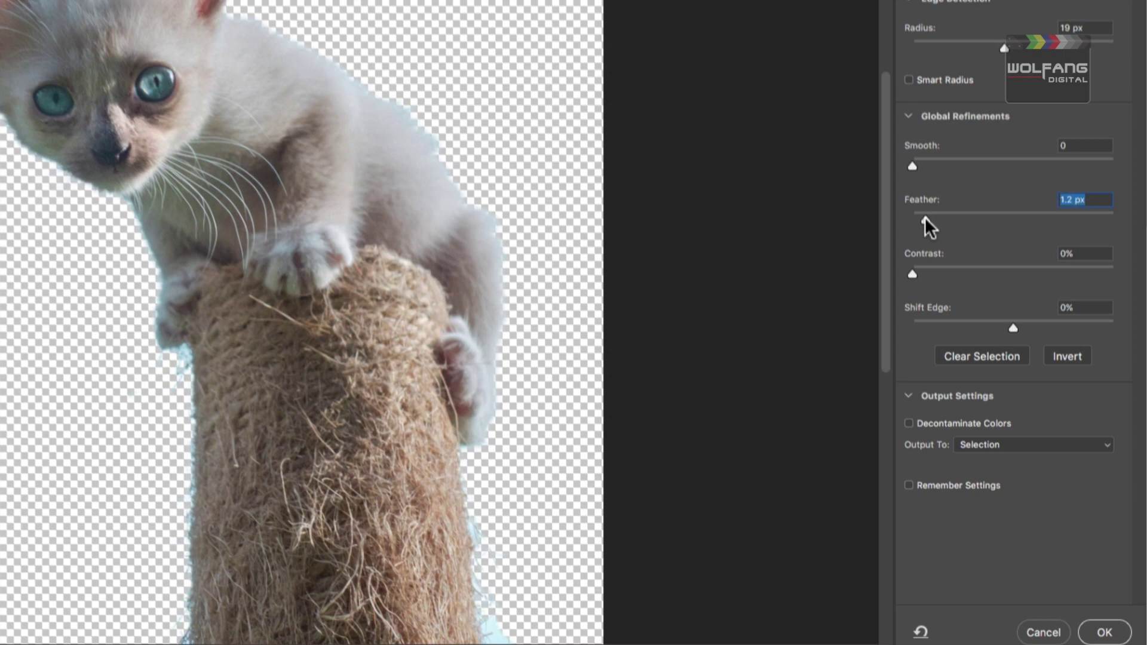
left_click(1091, 427)
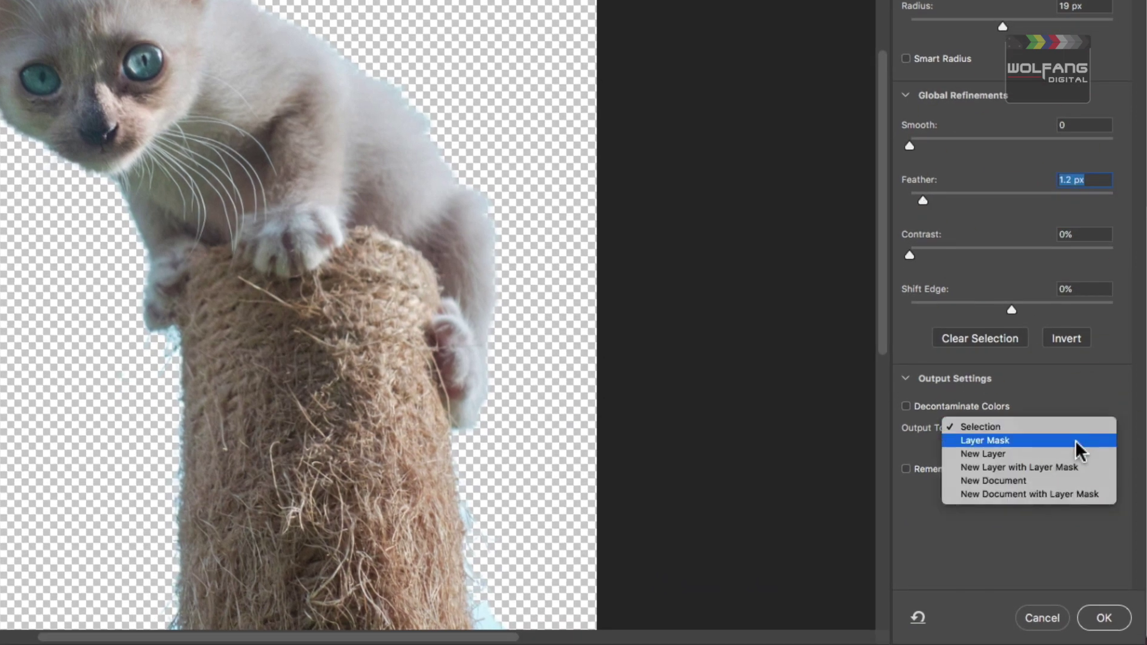
left_click(1076, 442)
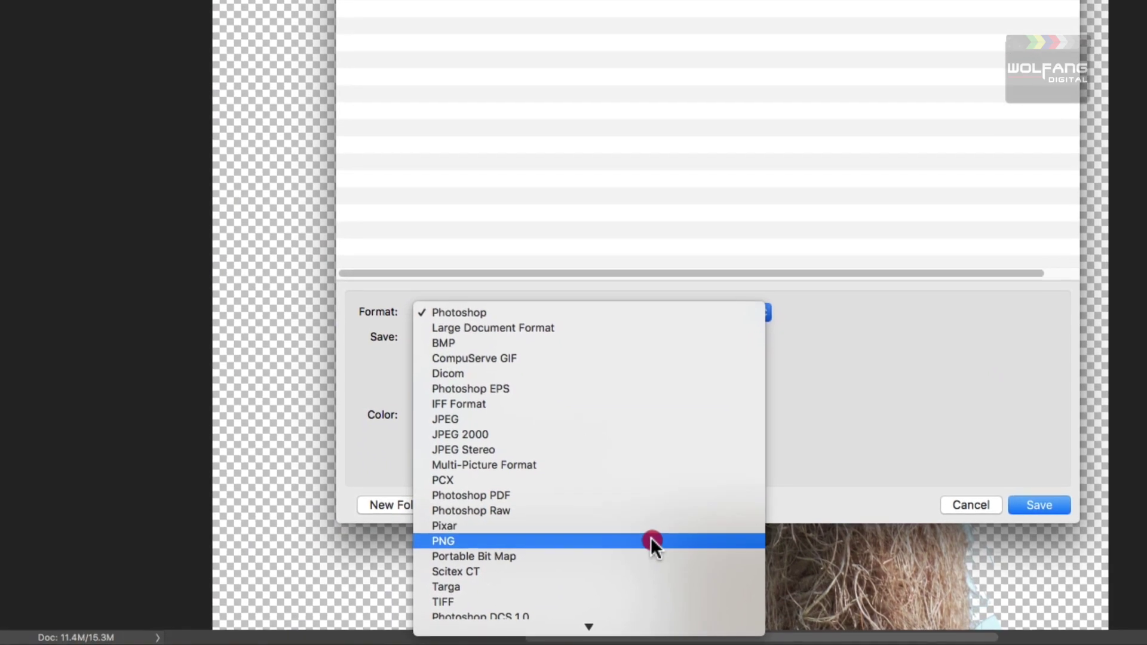
- Save the kitten cutout as a PNG using None / Fast compression and no interlacing
left_click(658, 573)
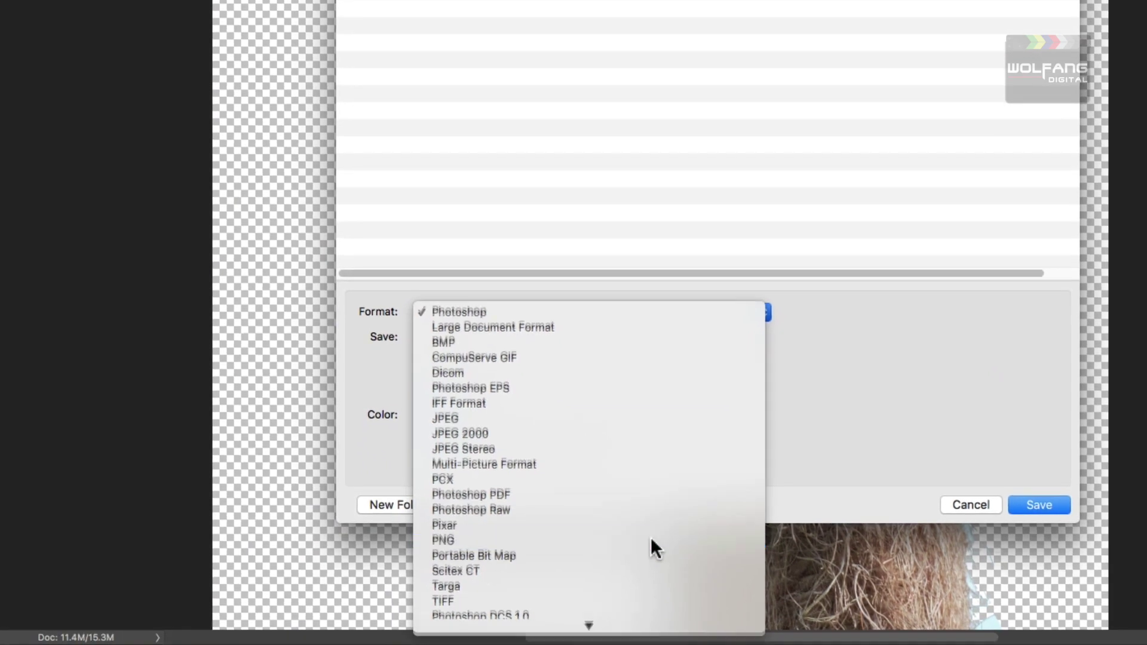
left_click(1050, 537)
left_click(514, 171)
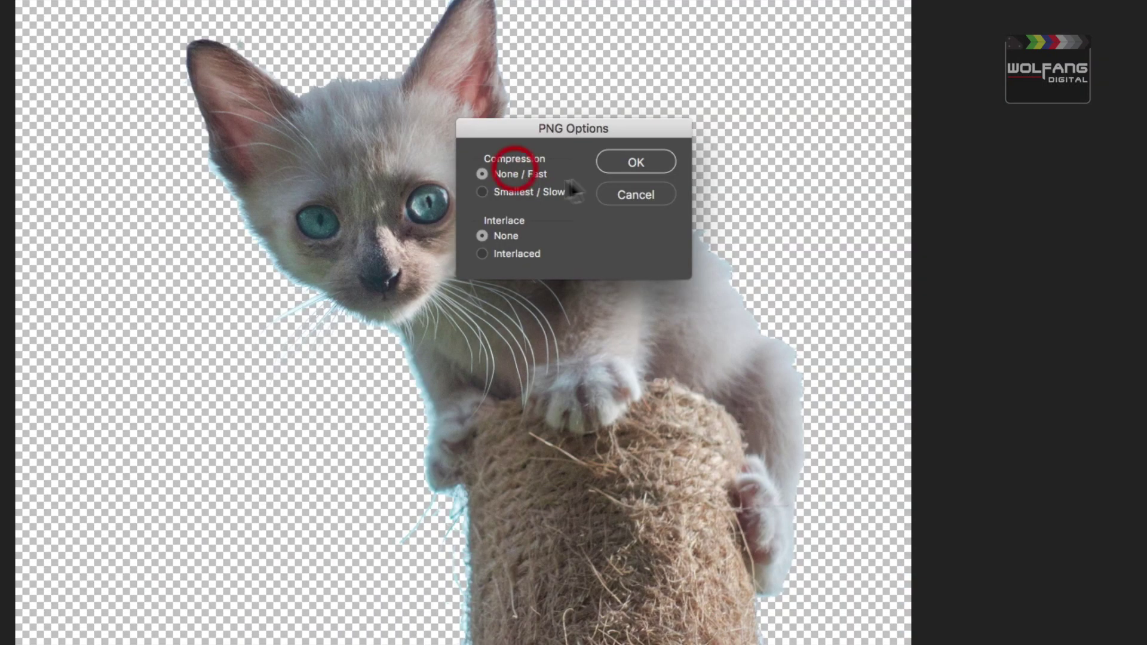
left_click(662, 158)
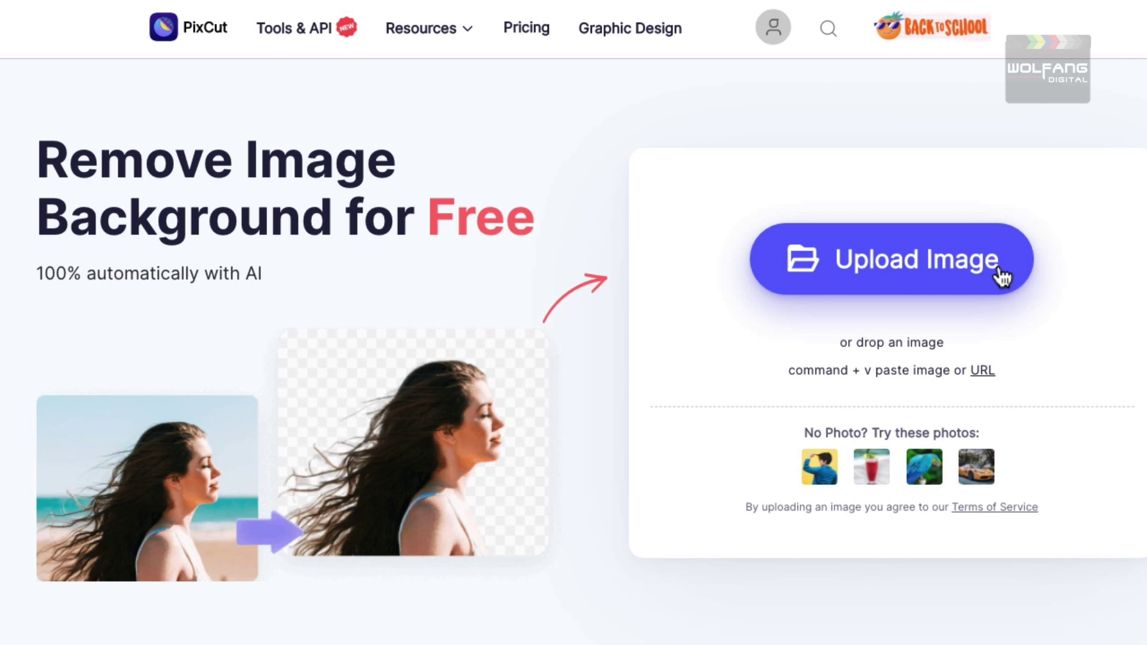
- Upload DSC02187.jpg to PixCut to have its background removed
left_click(998, 270)
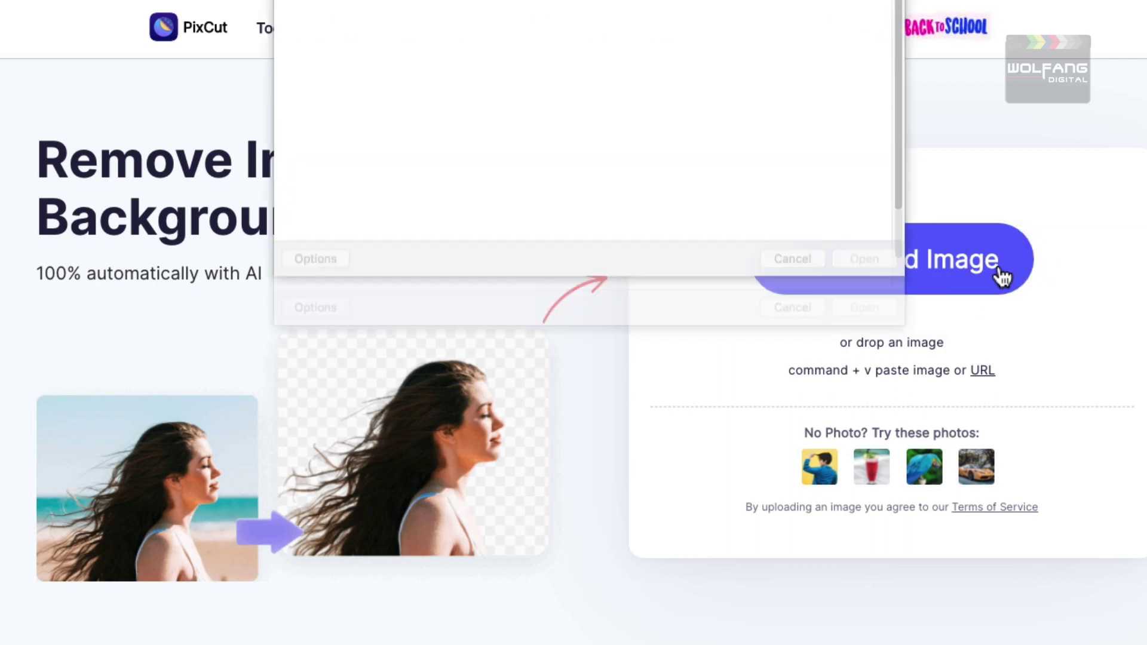
left_click(431, 98)
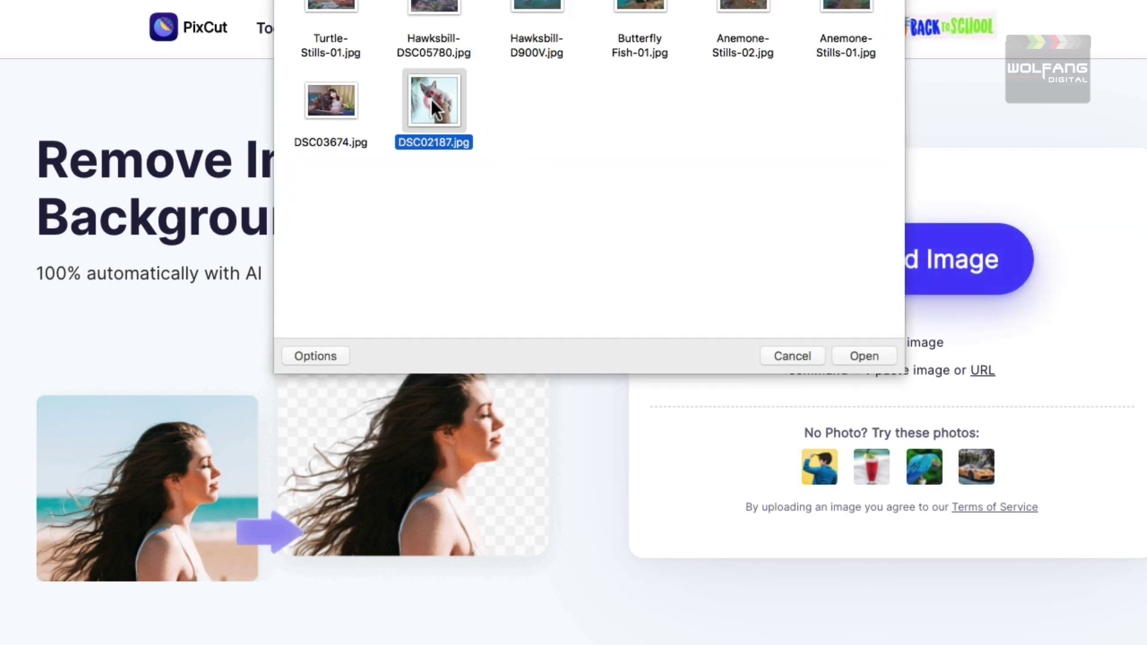
left_click(865, 353)
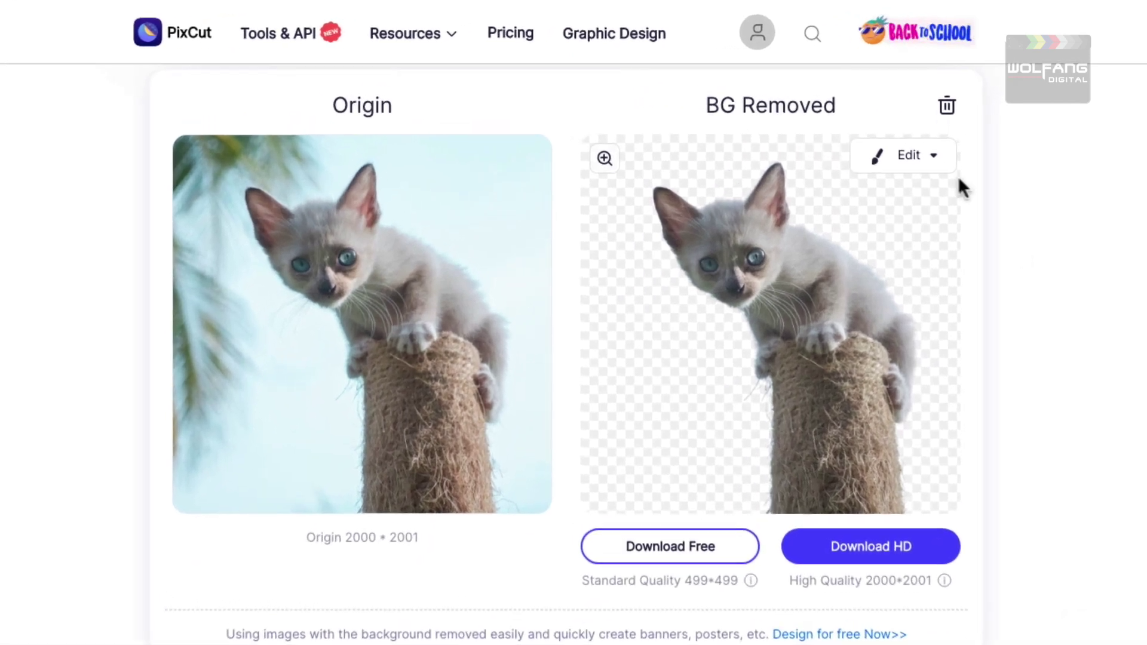
- Open the High Quality 2000×2001 cutout for editing and inspect the whiskers beside the kitten's chin
mouse_move(864, 139)
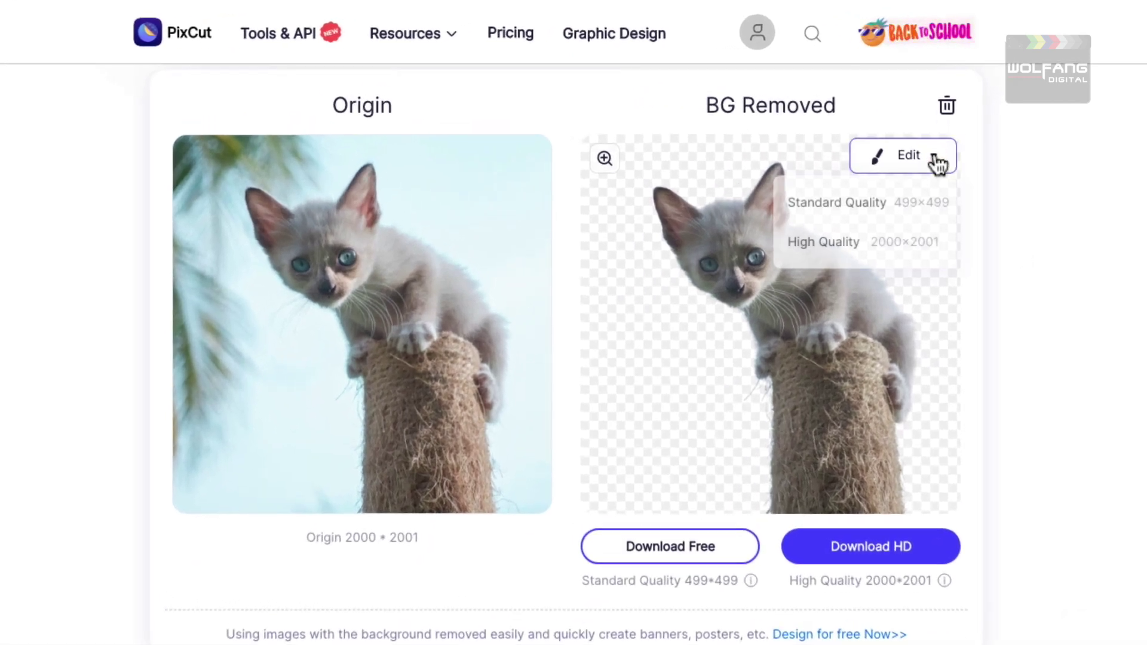
left_click(930, 258)
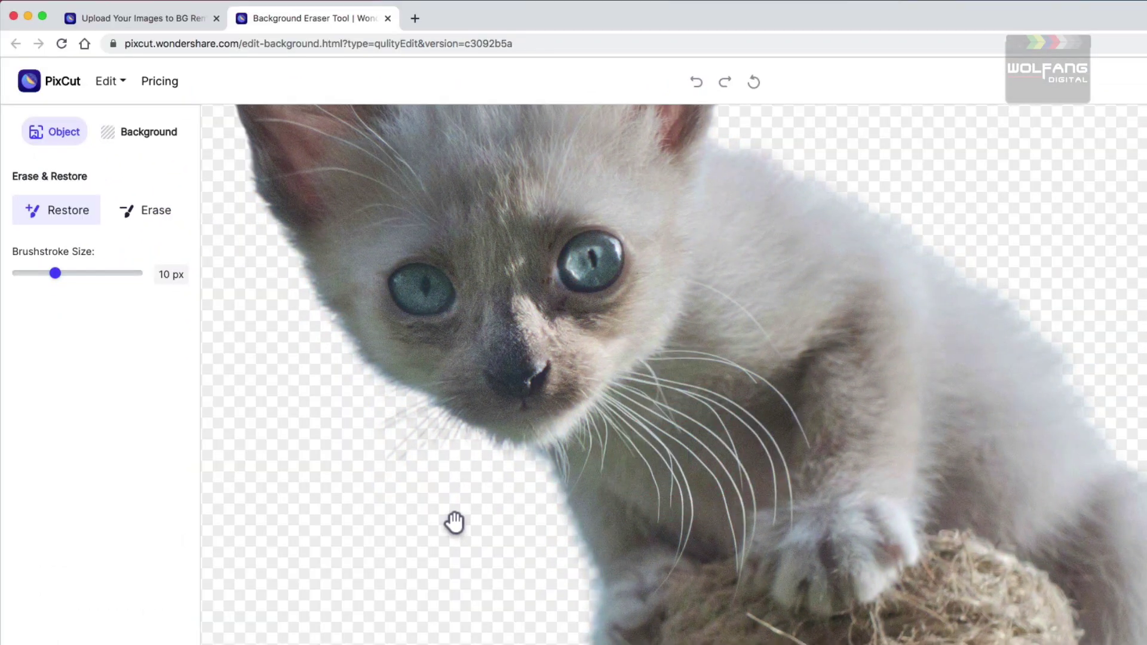
left_click(423, 456)
left_click(385, 418)
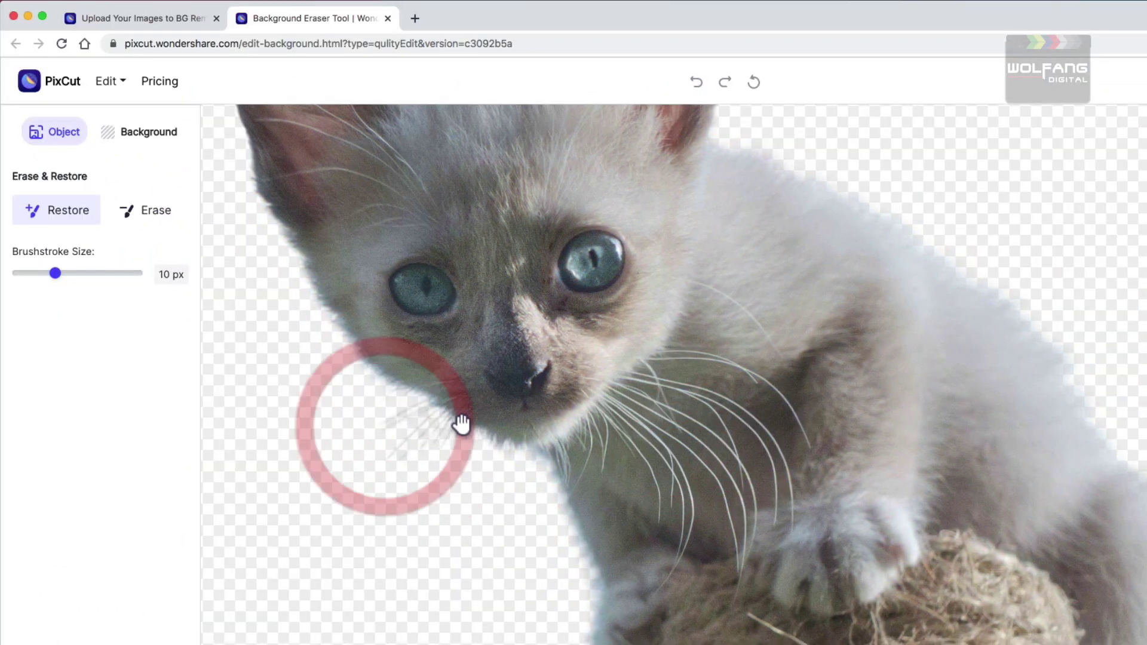
left_click(462, 424)
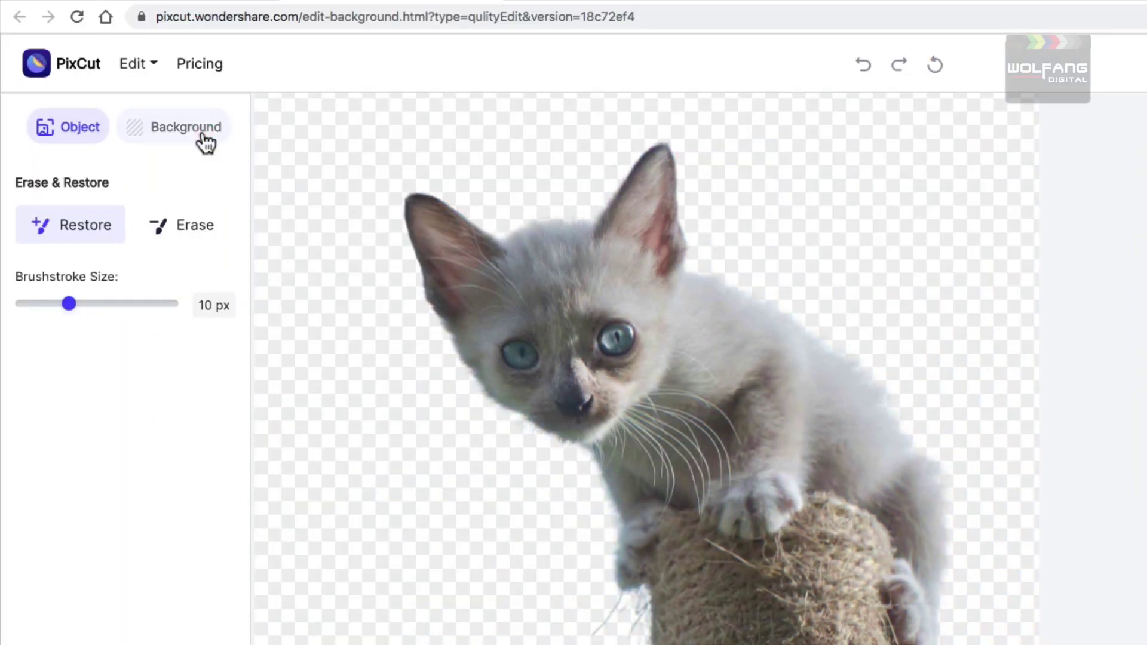
- Give the kitten cutout a custom bright green background colour
left_click(205, 137)
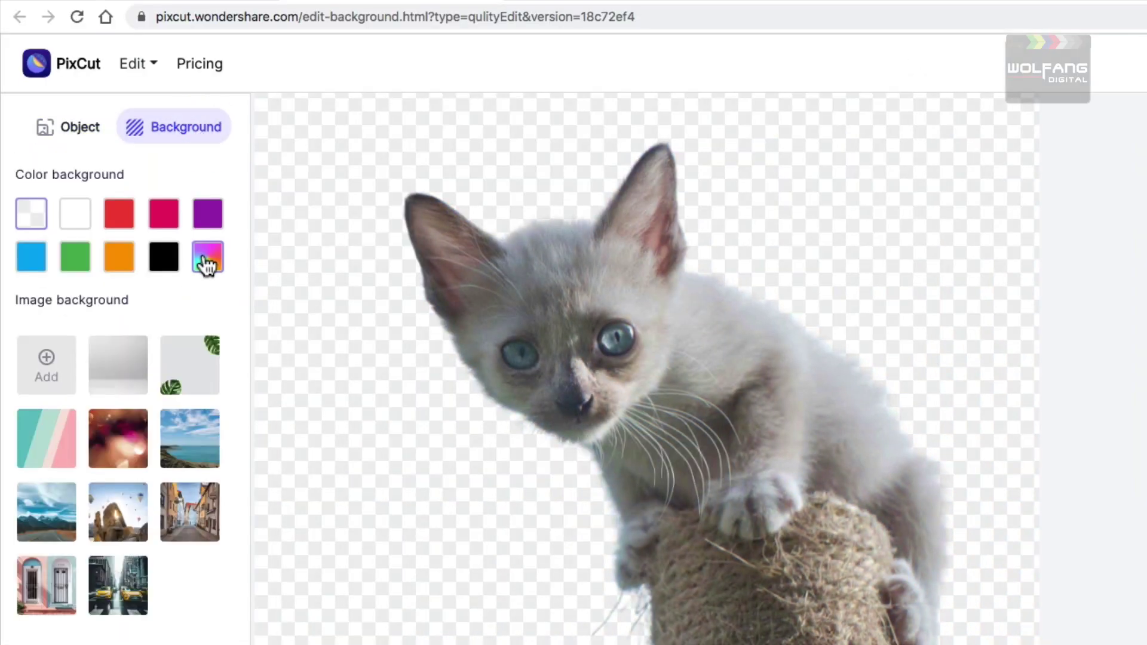
left_click(205, 254)
left_click(342, 271)
left_click(342, 413)
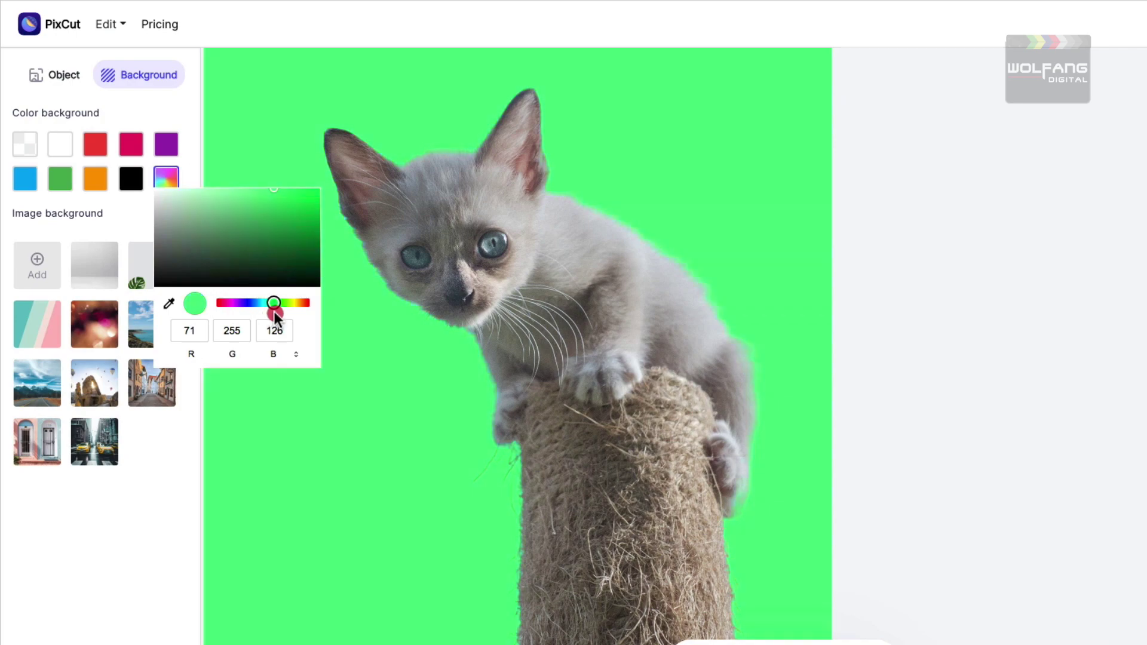
left_click_drag(273, 311, 282, 312)
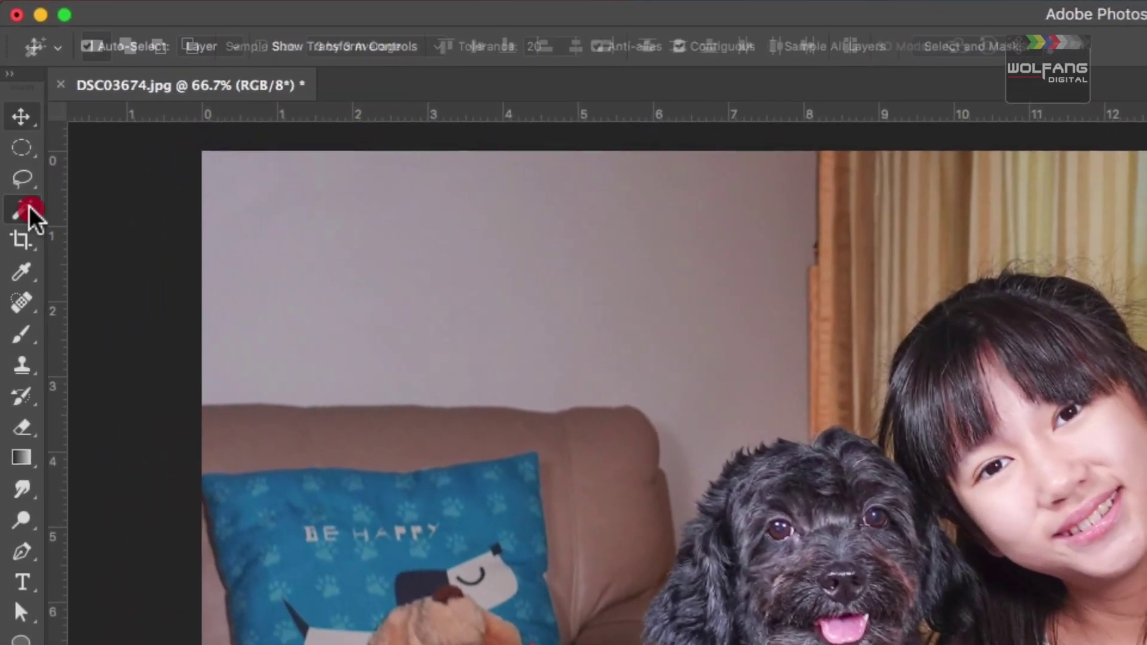
- In Photoshop, select the wall and curtains behind the girl and dog in DSC03674.jpg with the Quick Selection Tool
left_click(14, 122)
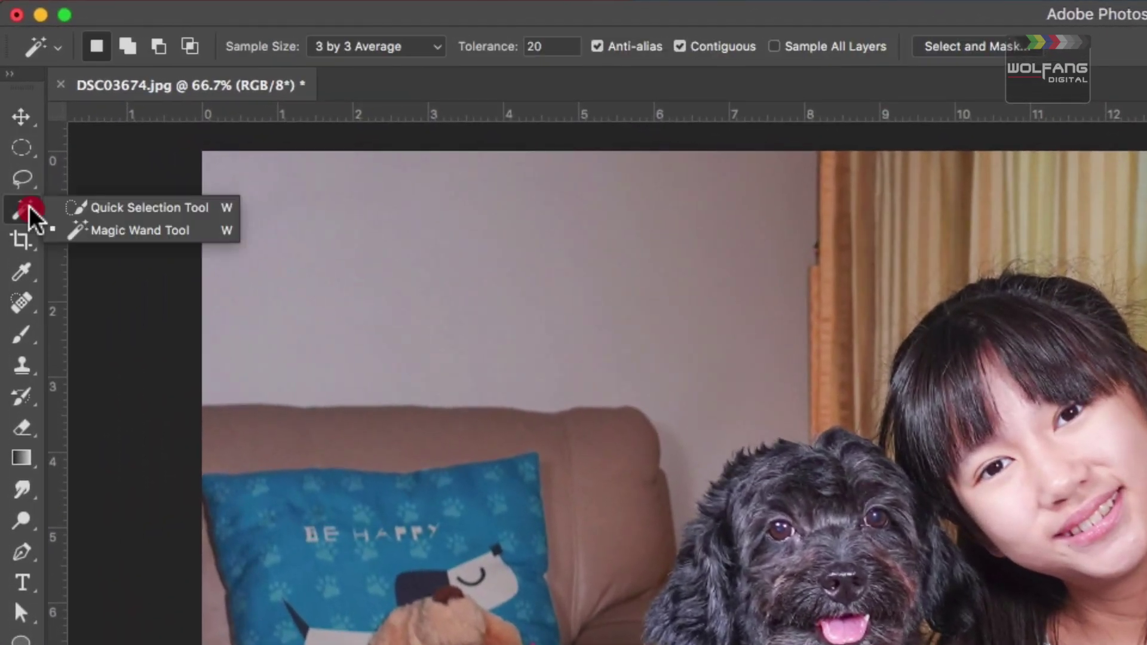
left_click_drag(30, 218, 152, 212)
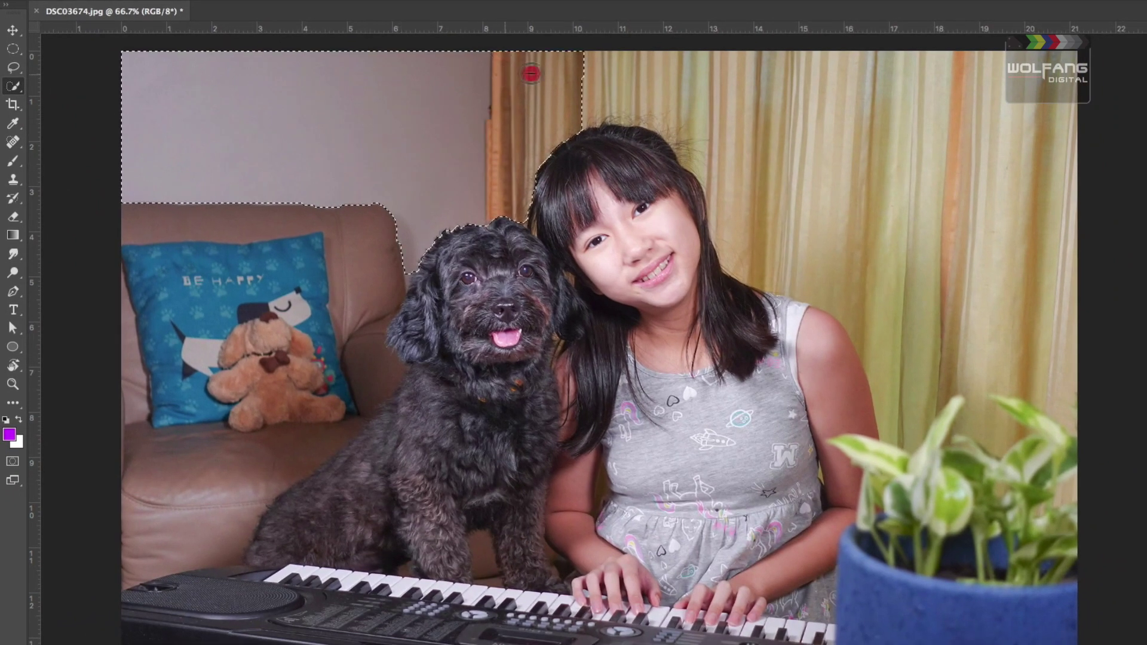
mouse_move(839, 114)
left_mouse_down()
mouse_move(872, 181)
mouse_move(933, 240)
left_mouse_up()
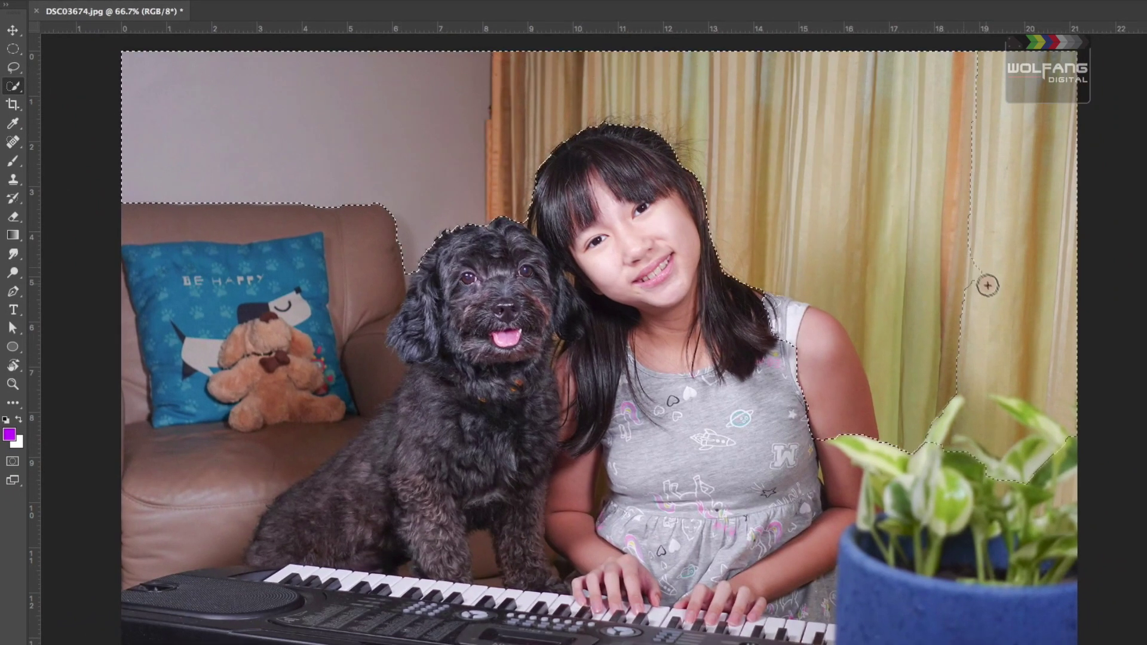
left_click(986, 282)
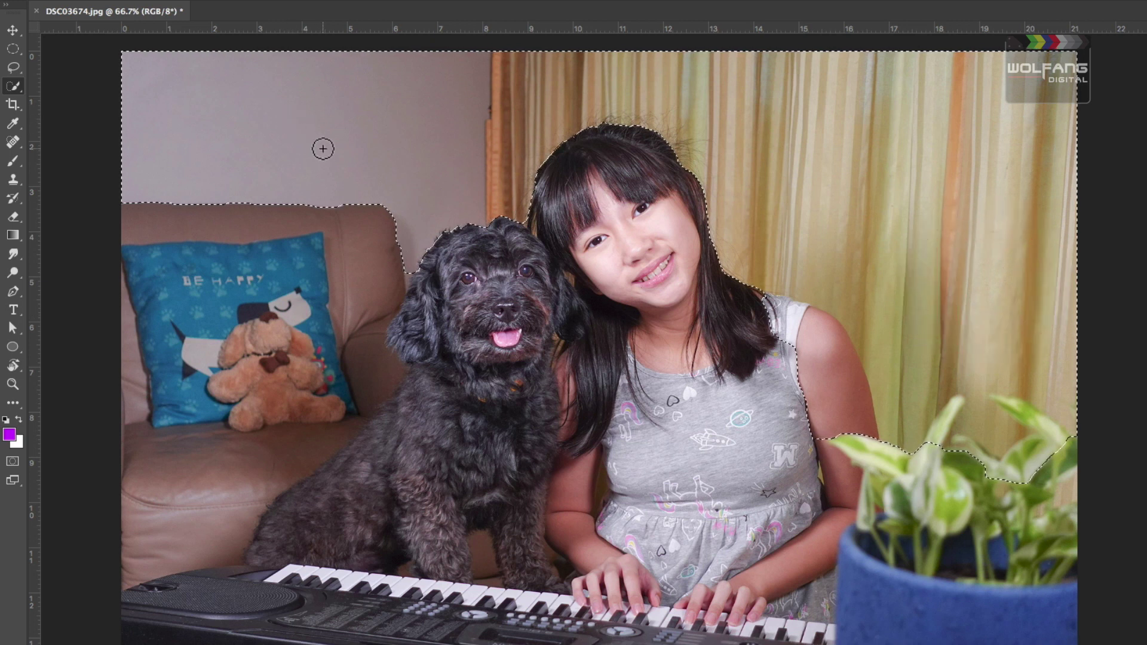
- Extend the background selection over the sofa, cushion and toy dog down to the keyboard
left_click(377, 162)
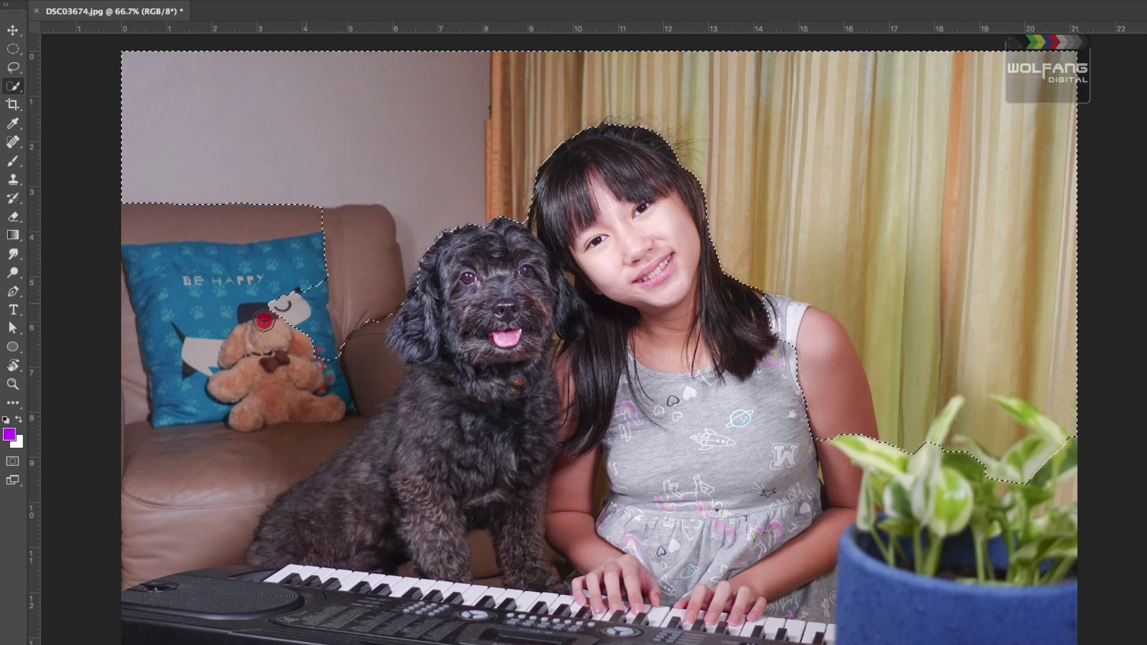
mouse_move(237, 365)
left_mouse_down()
mouse_move(255, 393)
mouse_move(233, 449)
mouse_move(200, 472)
left_mouse_up()
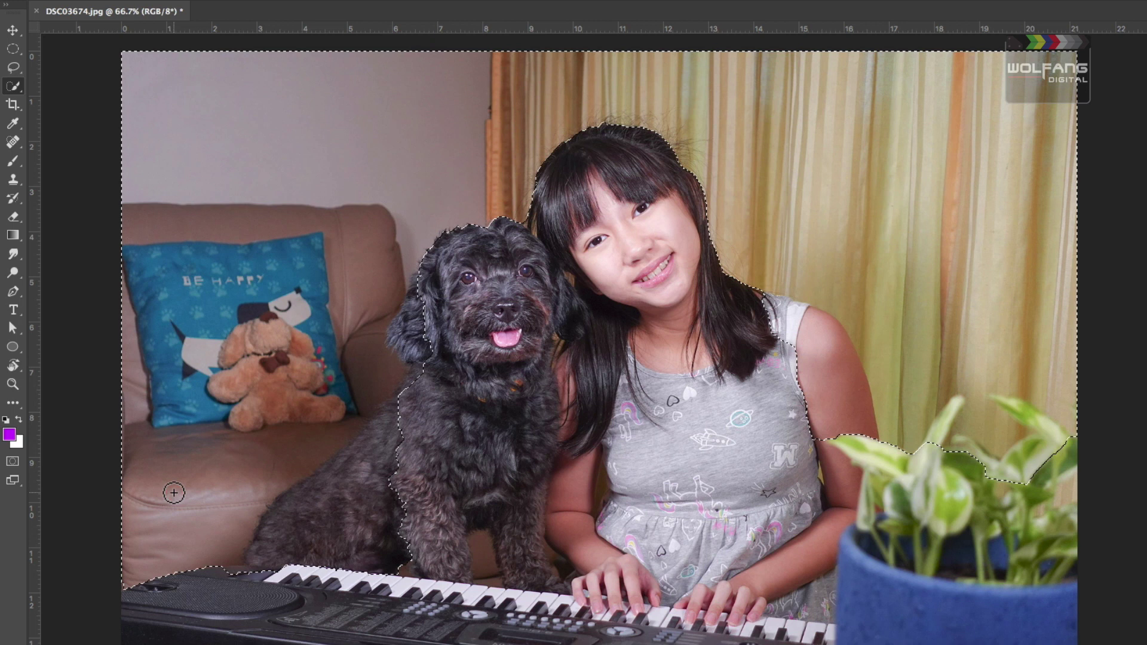
left_click(173, 493)
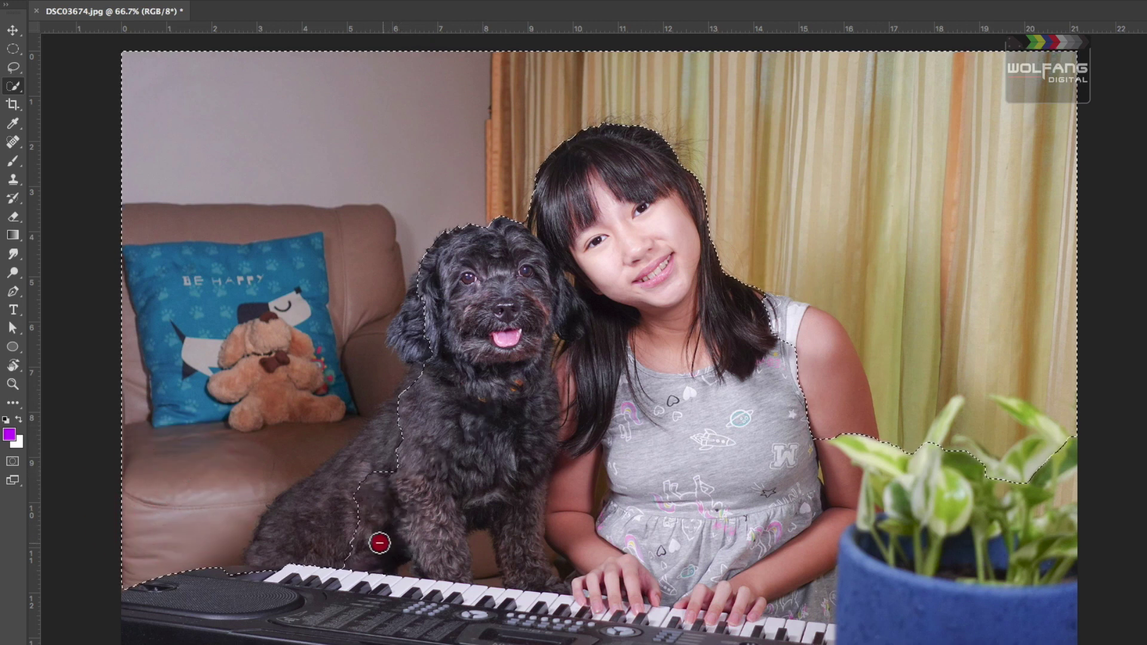
- Subtract the black dog's body and the girl's shoulder and arm from the background selection
left_click_drag(273, 557, 266, 559)
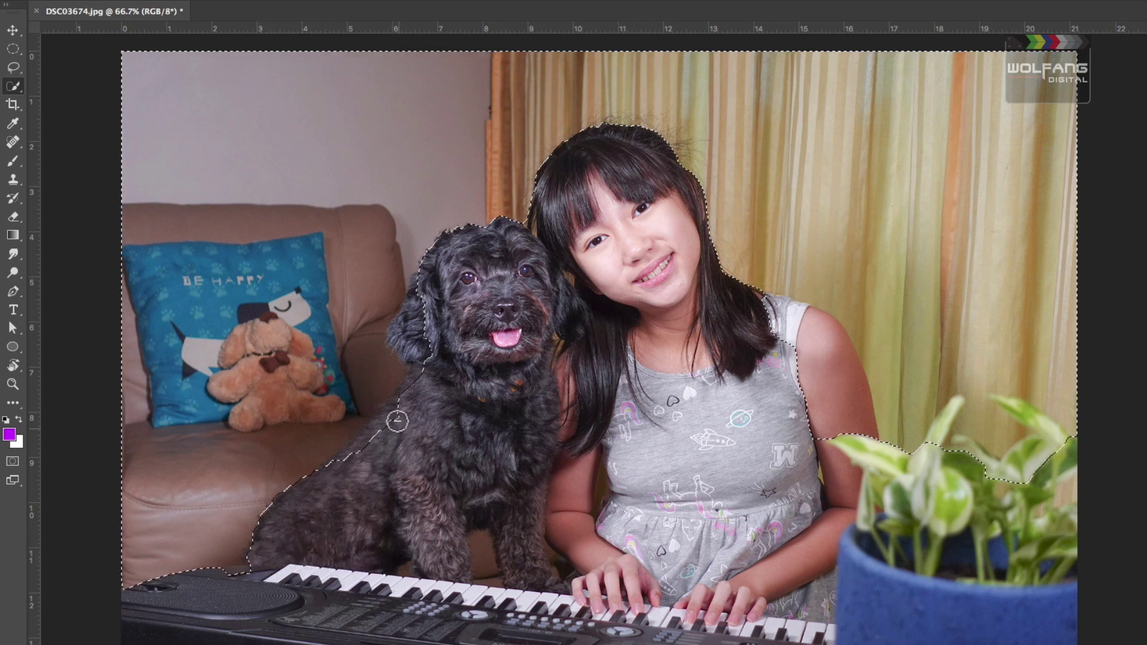
mouse_move(402, 402)
left_mouse_down()
mouse_move(436, 311)
mouse_move(405, 325)
mouse_move(409, 343)
left_mouse_up()
left_click_drag(745, 312, 848, 382)
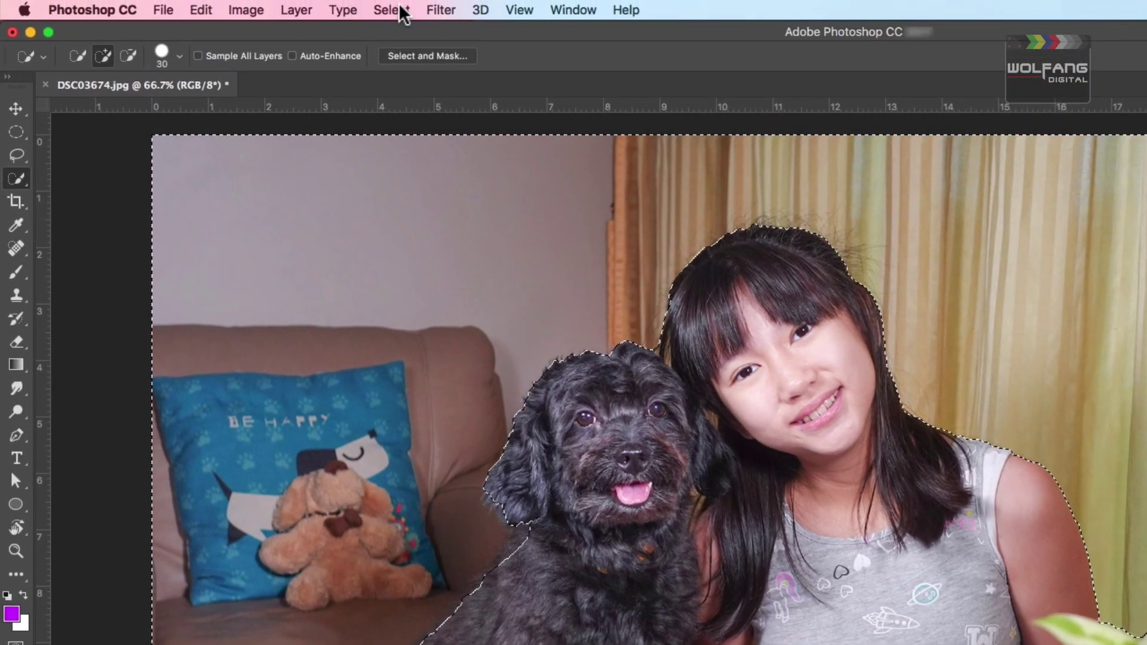
- Open the selection in Select and Mask and invert it to keep the girl, dog, keyboard and plant
left_click(390, 7)
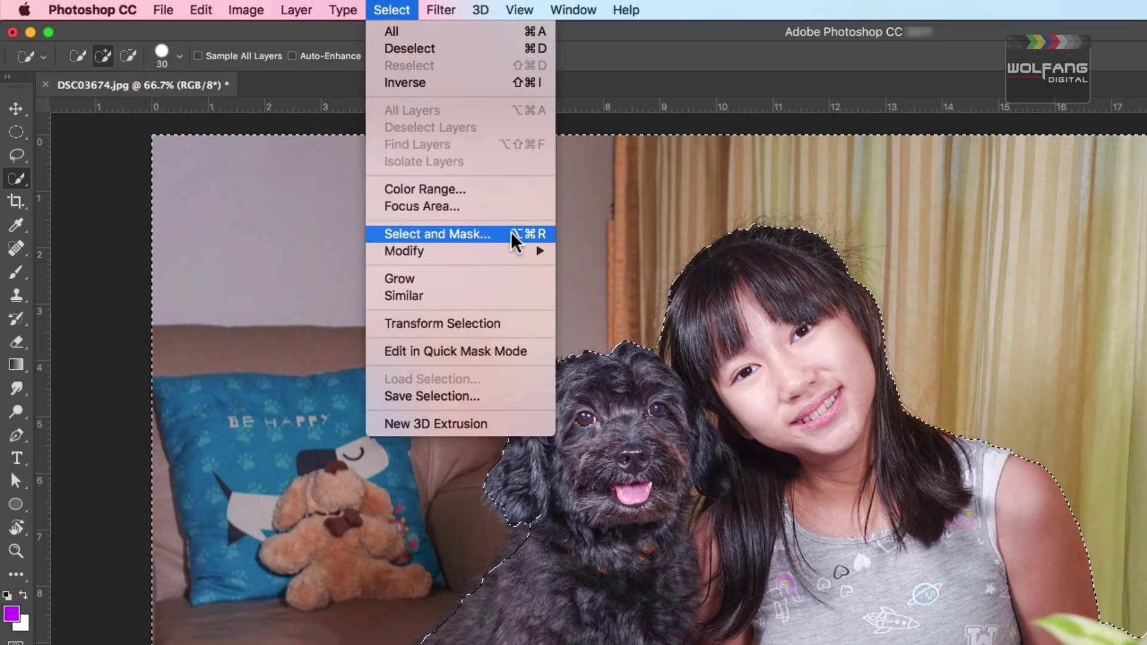
left_click(511, 233)
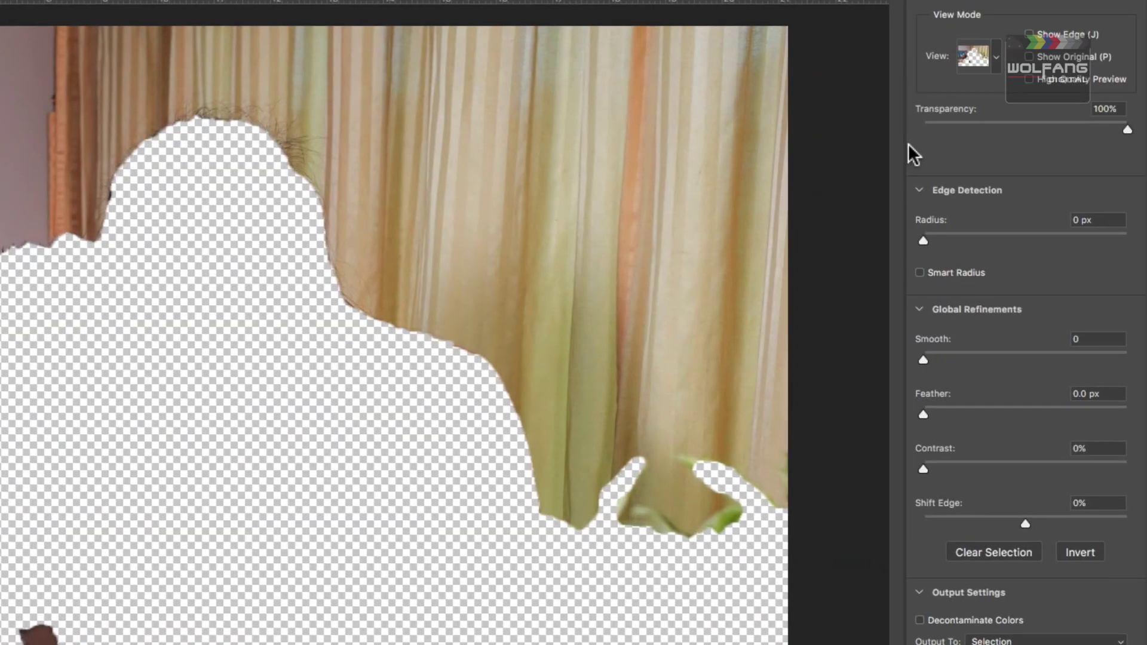
left_click(1080, 552)
- Set the edge detection radius to 4 px and Smooth to 14 for the girl and dog cutout
left_click_drag(923, 241, 980, 239)
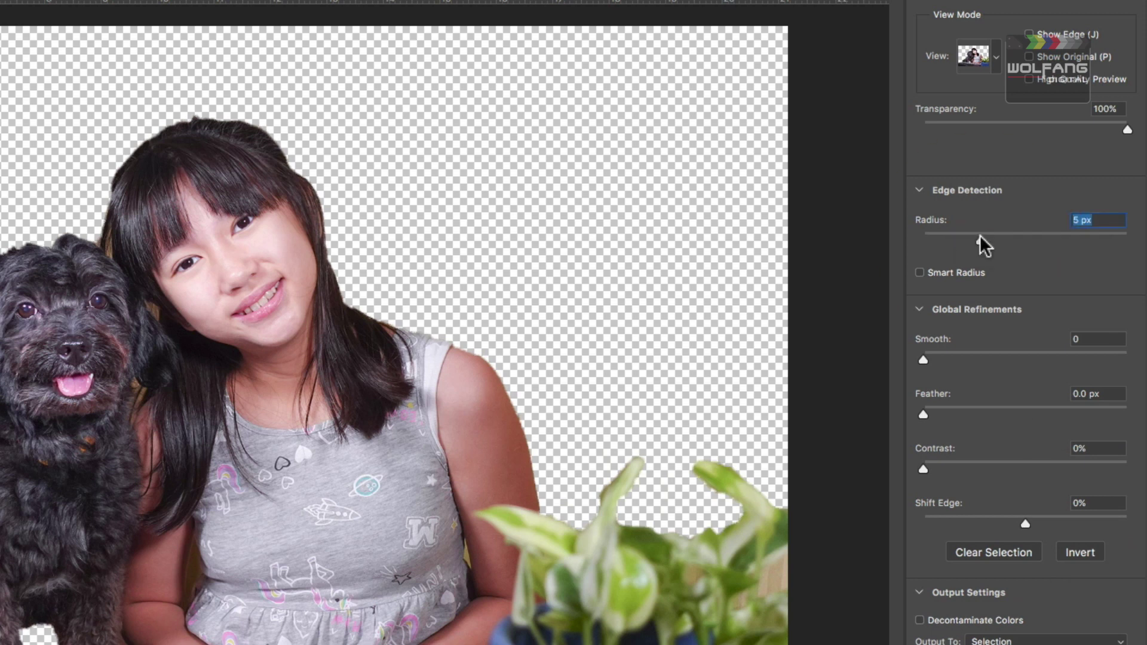
left_click_drag(955, 353, 1048, 353)
left_click(951, 354)
- Set Feather to 1.1 px and Shift Edge to +45% for the girl and dog cutout
left_click(980, 409)
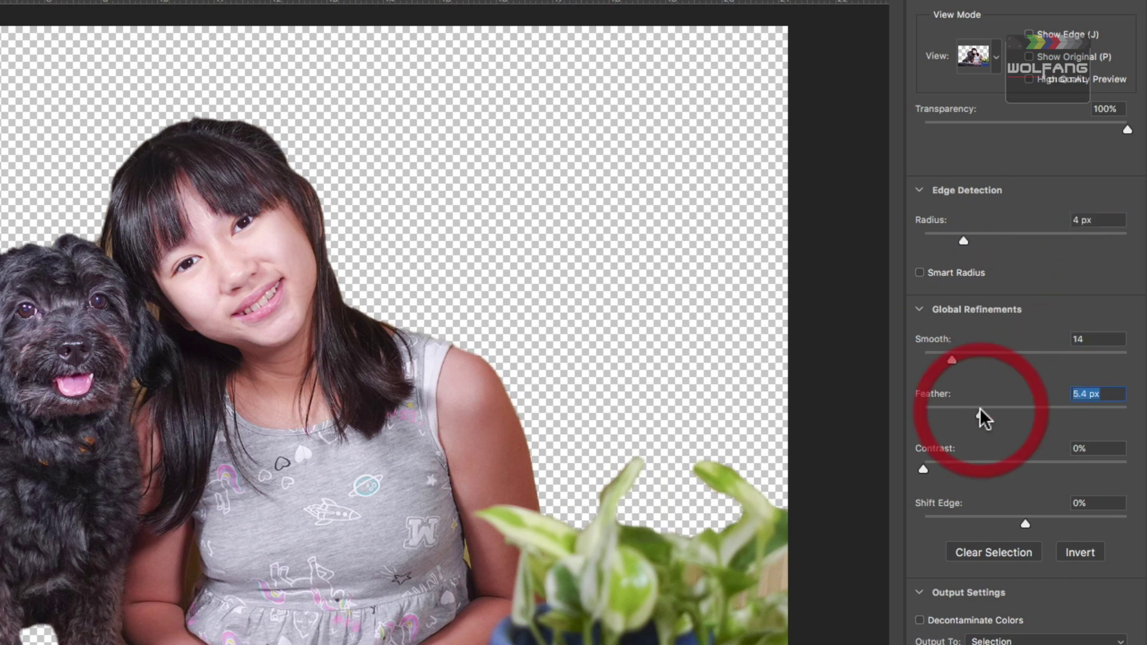
left_click(938, 408)
left_click(936, 416)
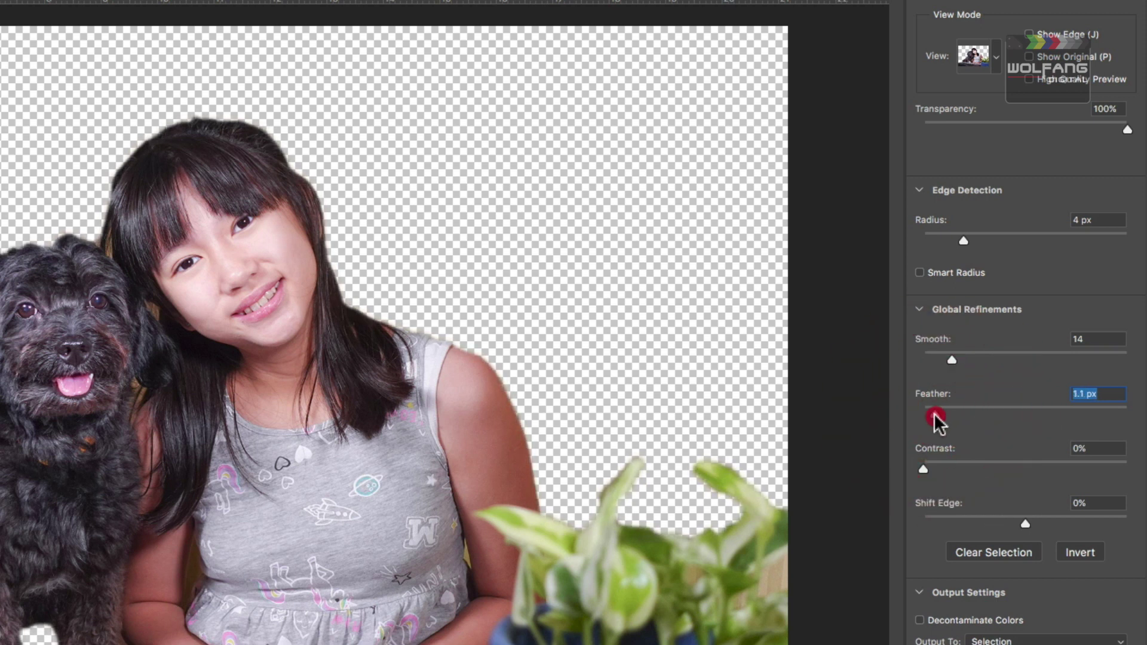
left_click(1077, 516)
left_click(945, 516)
left_click(1070, 517)
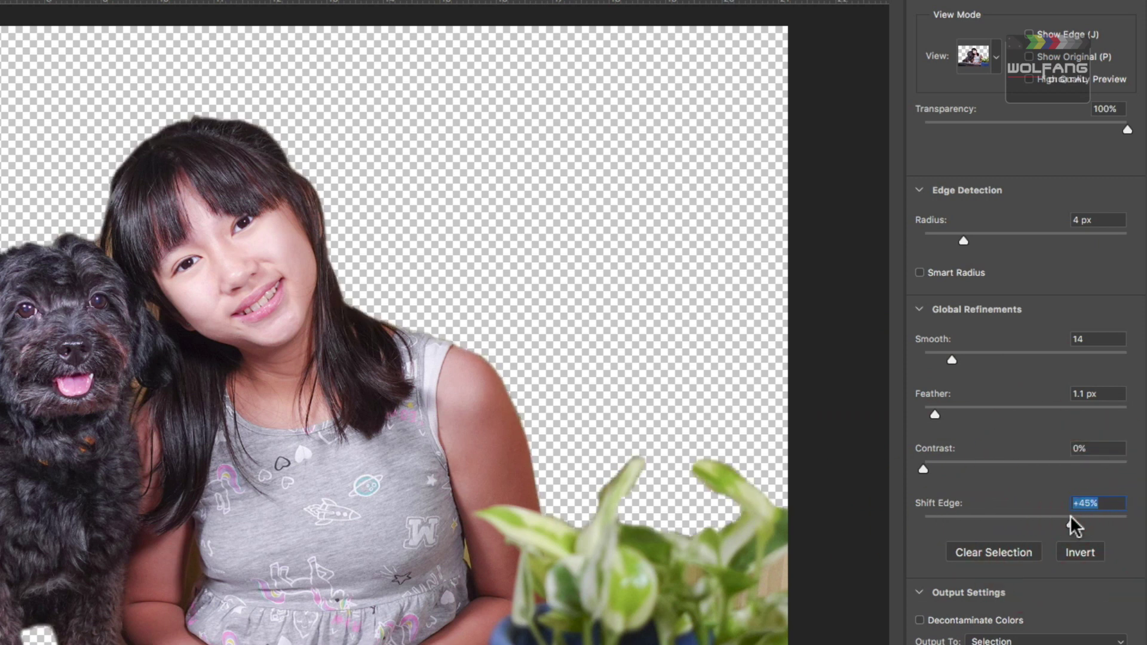
- Set Feather to 2.4 px and Shift Edge to +44%, and choose Layer Mask as the cutout's output
left_click(950, 410)
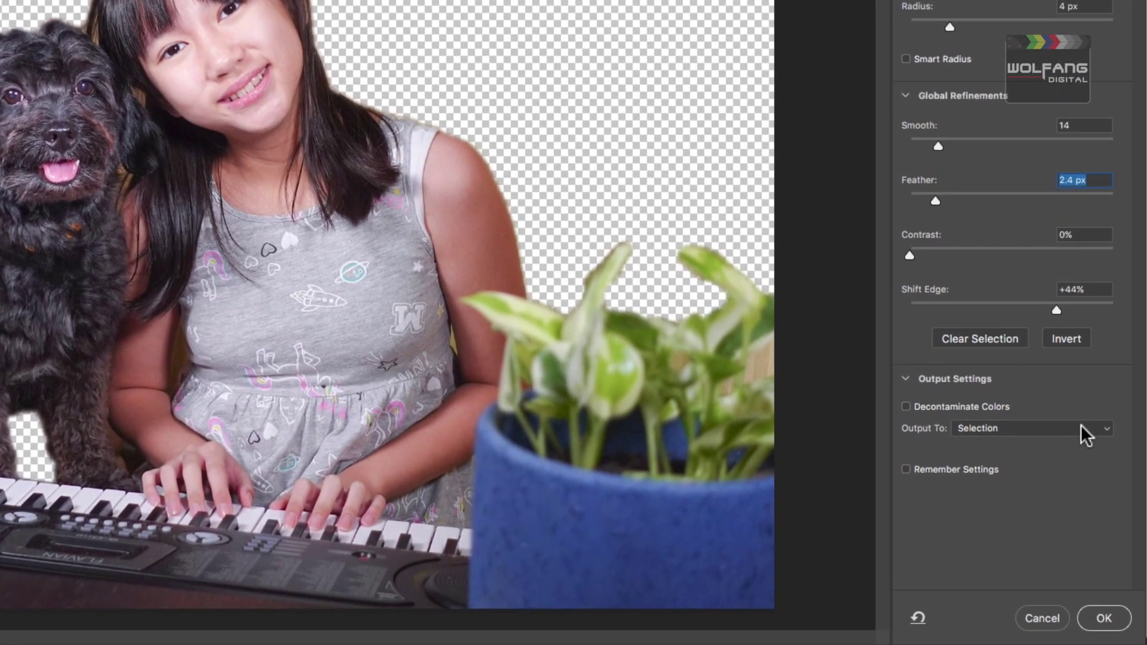
left_click(1080, 425)
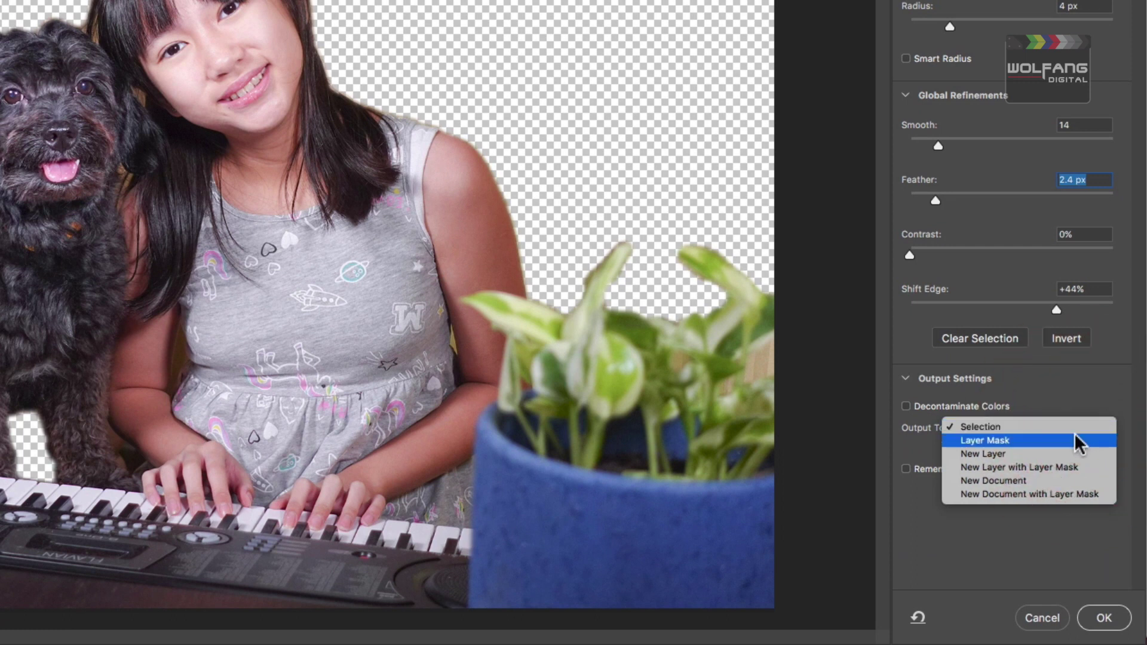
left_click(1075, 440)
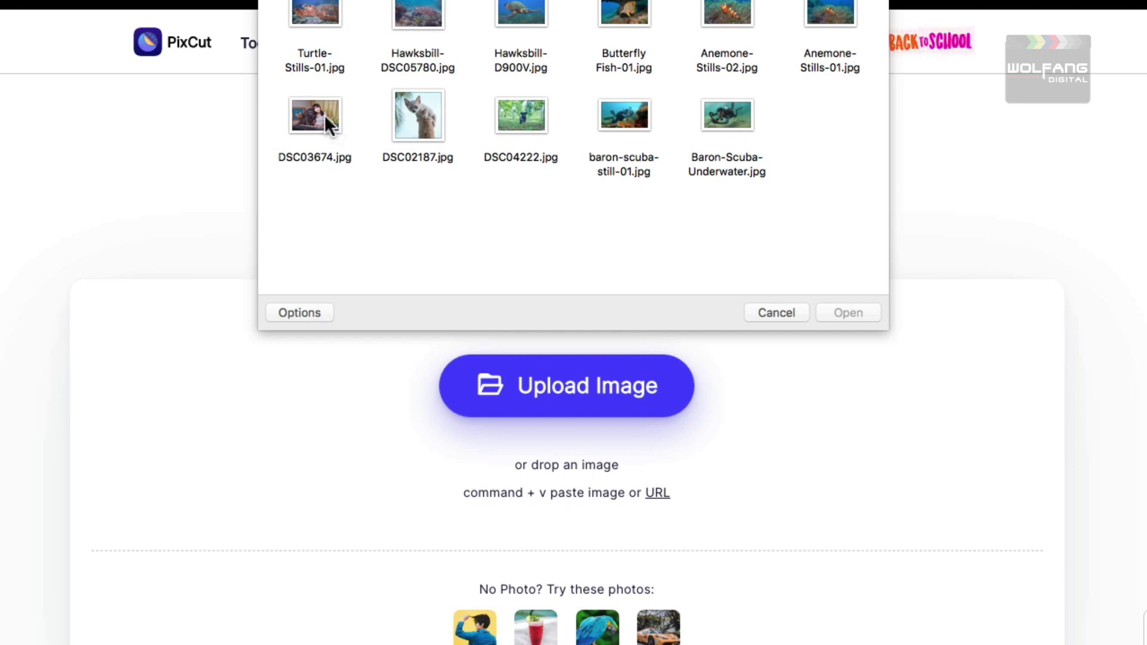
- In PixCut, upload DSC03674.jpg for background removal and open the cutout for editing in High Quality, 2000×1333
left_click(326, 116)
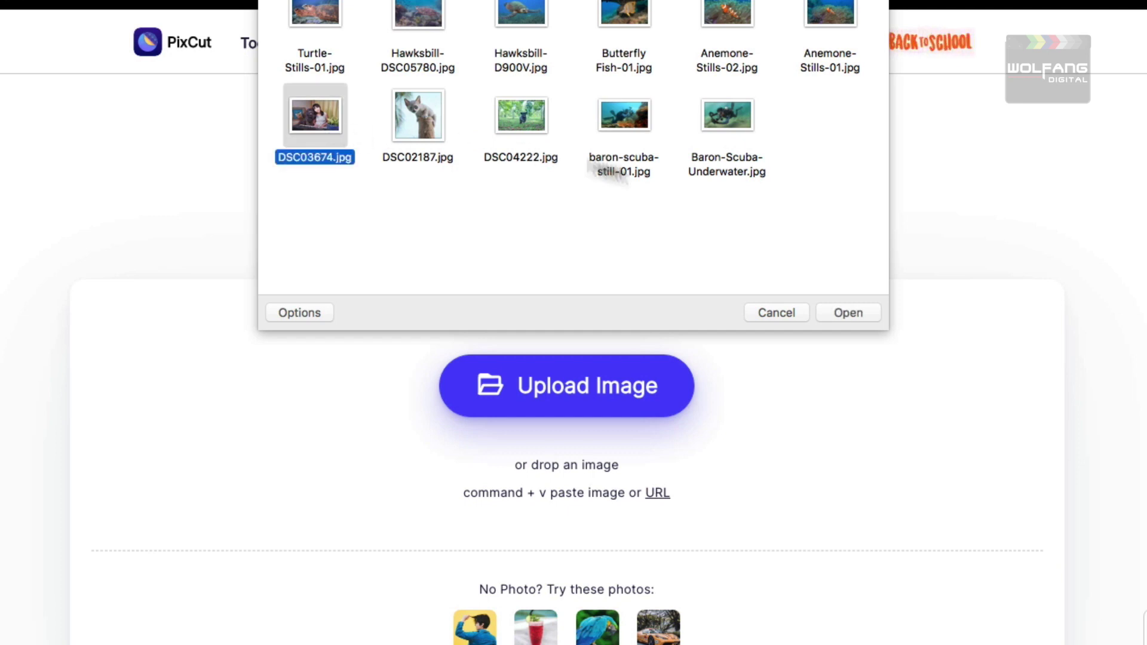
left_click(849, 315)
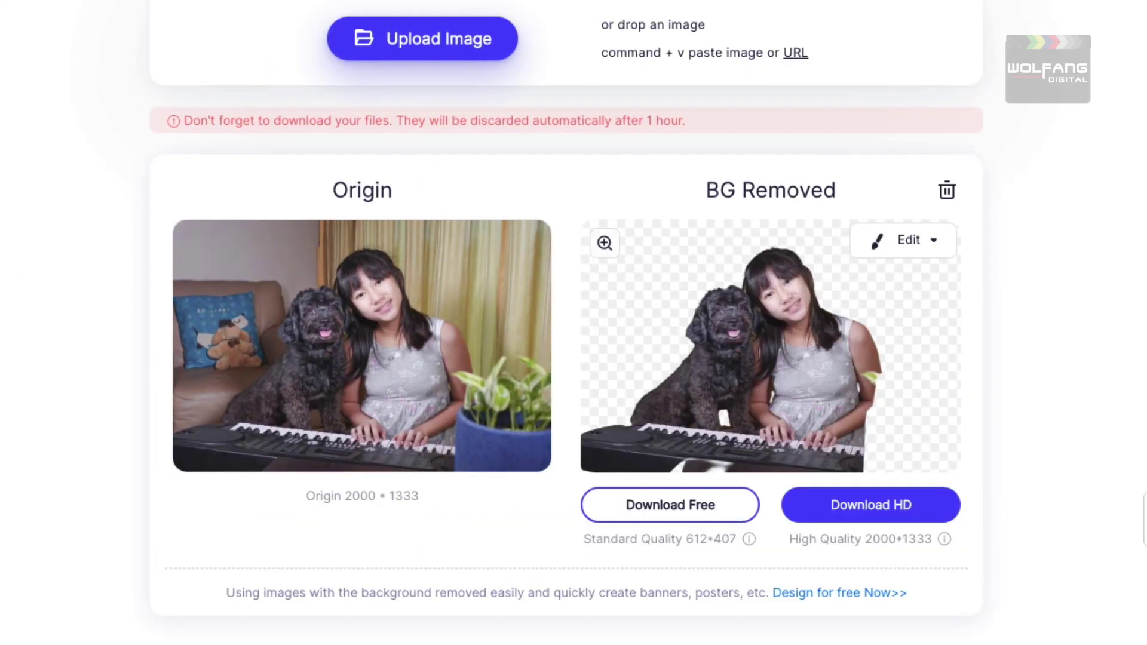
left_click(936, 240)
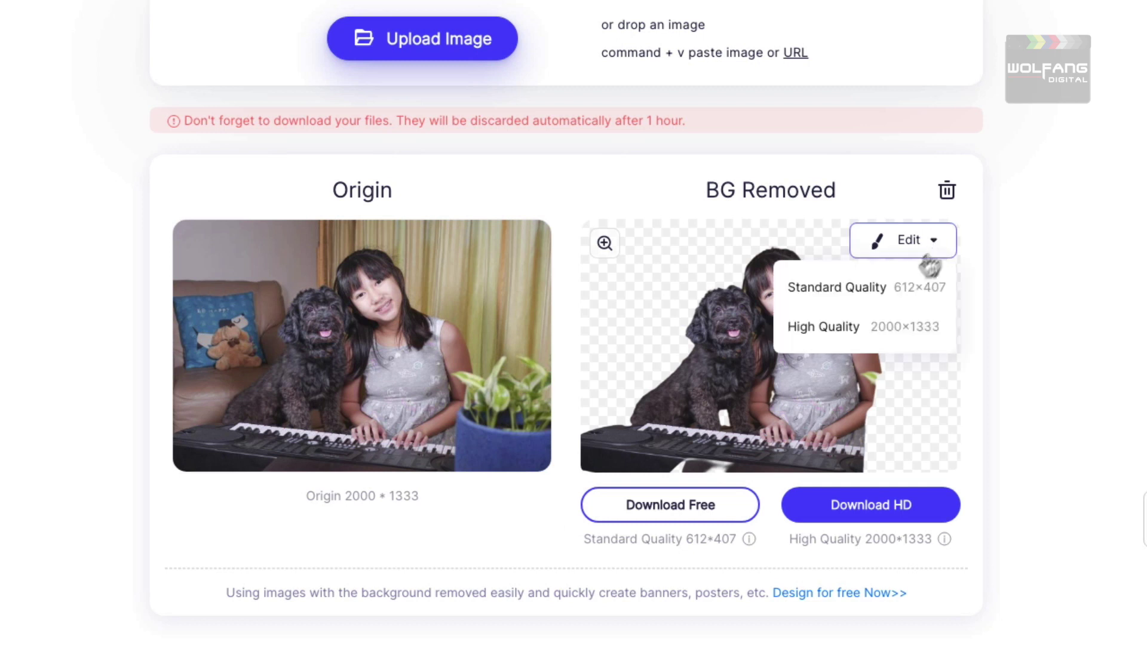
left_click(906, 328)
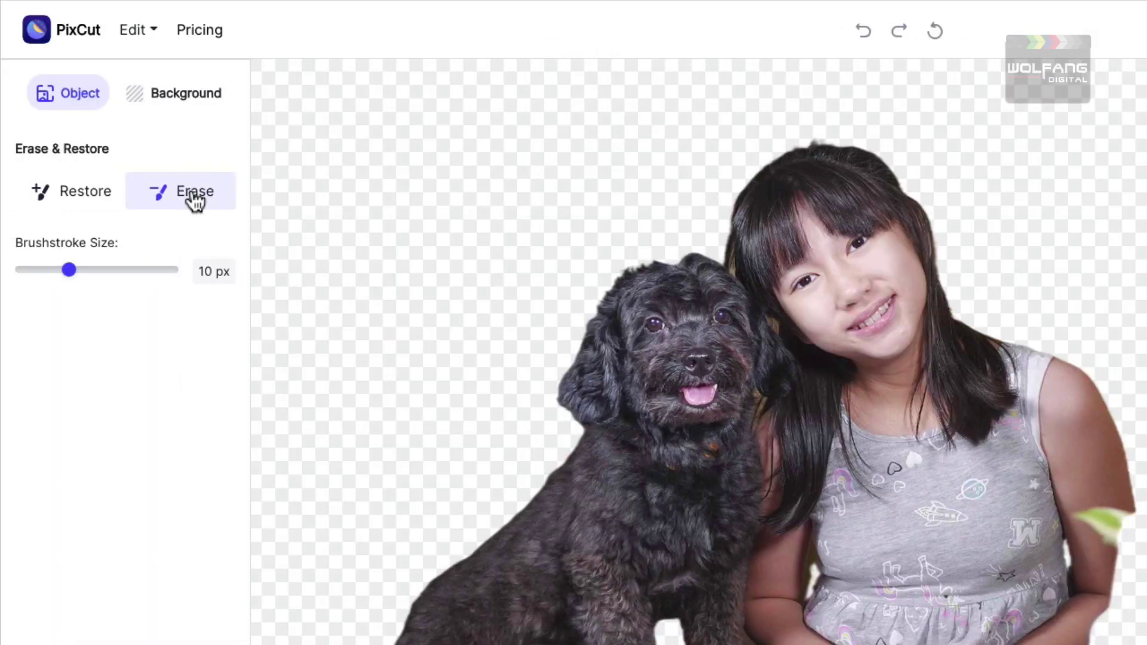
- Restore the missing keyboard parts, plant and blue pot in the cutout with the Restore brush
left_click(87, 205)
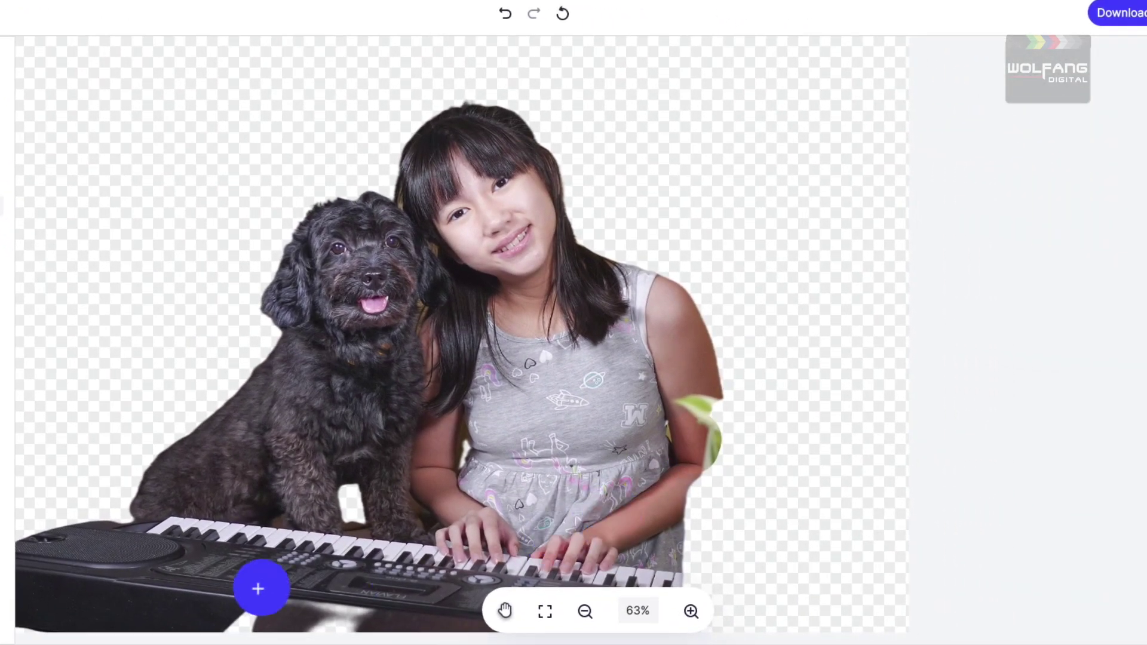
mouse_move(261, 588)
left_mouse_down()
mouse_move(371, 616)
mouse_move(621, 581)
mouse_move(751, 586)
mouse_move(980, 631)
mouse_move(835, 475)
mouse_move(858, 451)
mouse_move(744, 433)
mouse_move(788, 400)
mouse_move(862, 383)
mouse_move(905, 420)
mouse_move(914, 432)
mouse_move(807, 377)
mouse_move(771, 413)
left_mouse_up()
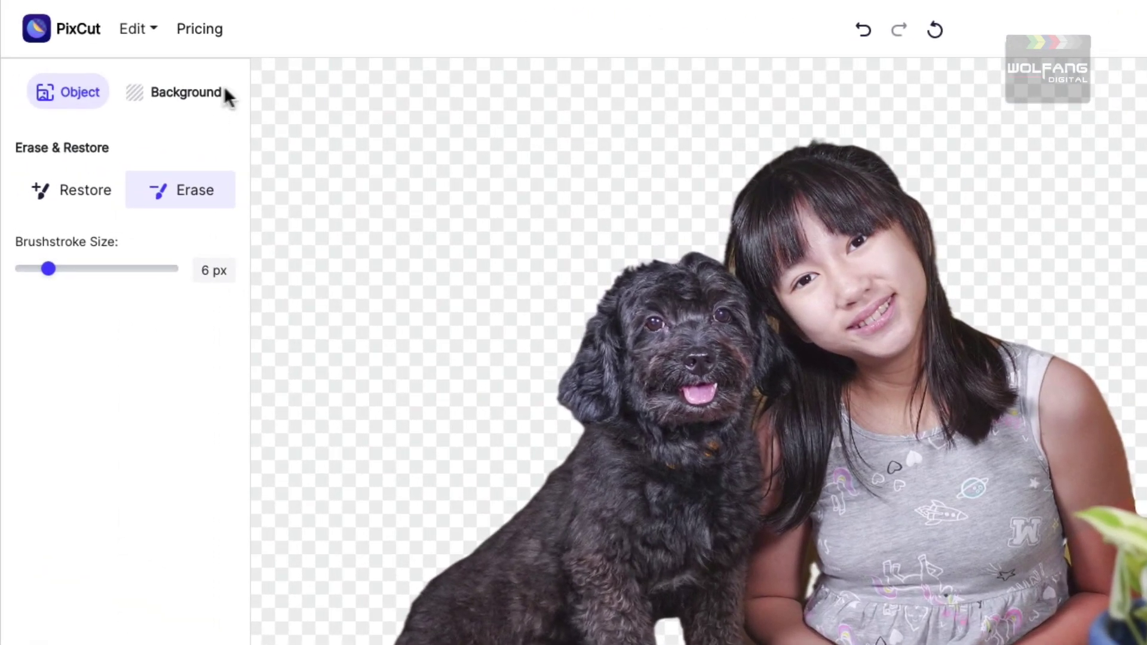
- Fill the cutout's background with a custom solid colour, trying red RGB 255, 61, 61 and adjusting the hue
left_click(192, 102)
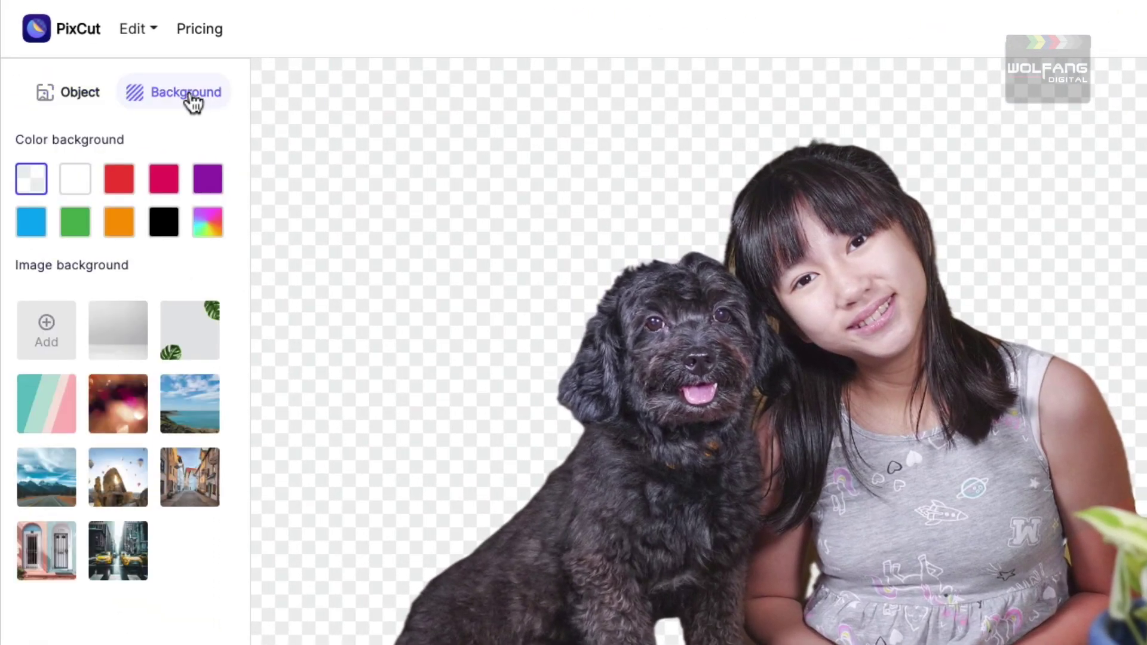
left_click(217, 232)
left_click(346, 234)
left_click_drag(274, 376, 367, 380)
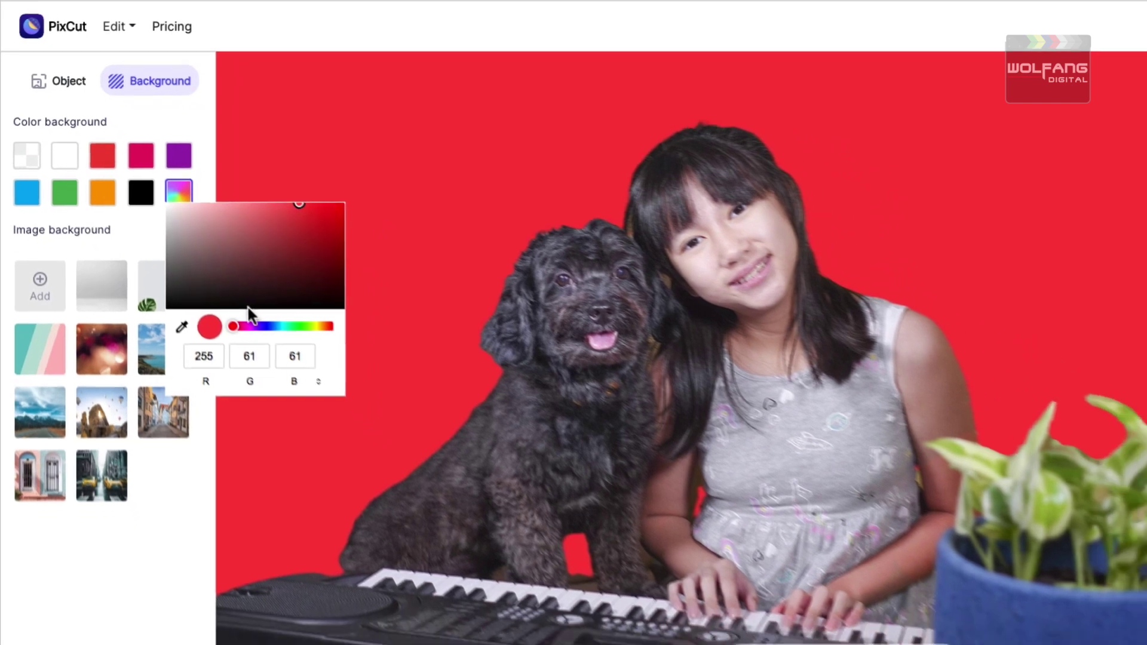
left_click_drag(294, 308, 310, 302)
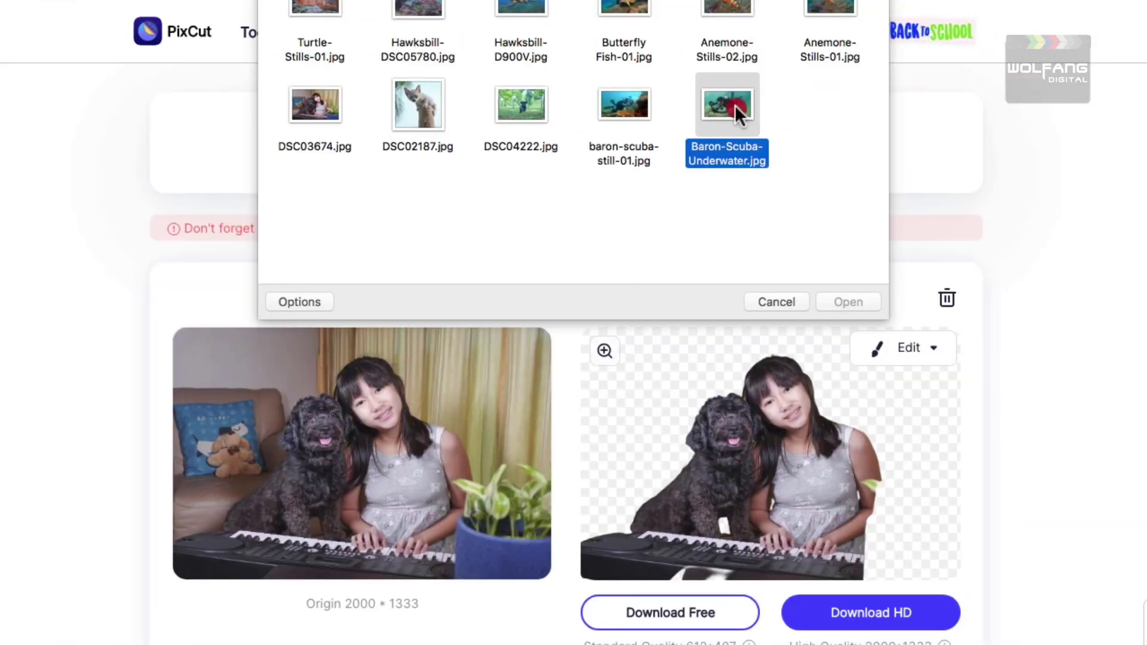
- Upload the diver photo Baron-Scuba-Underwater.jpg for background removal
left_click(730, 105)
left_click(846, 299)
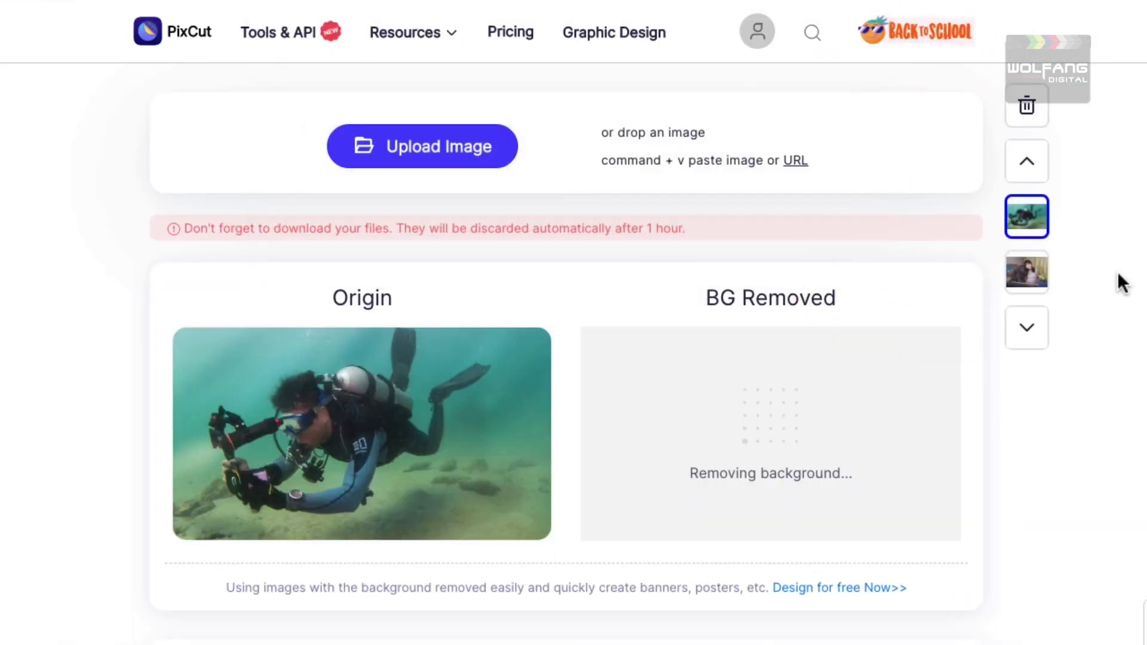